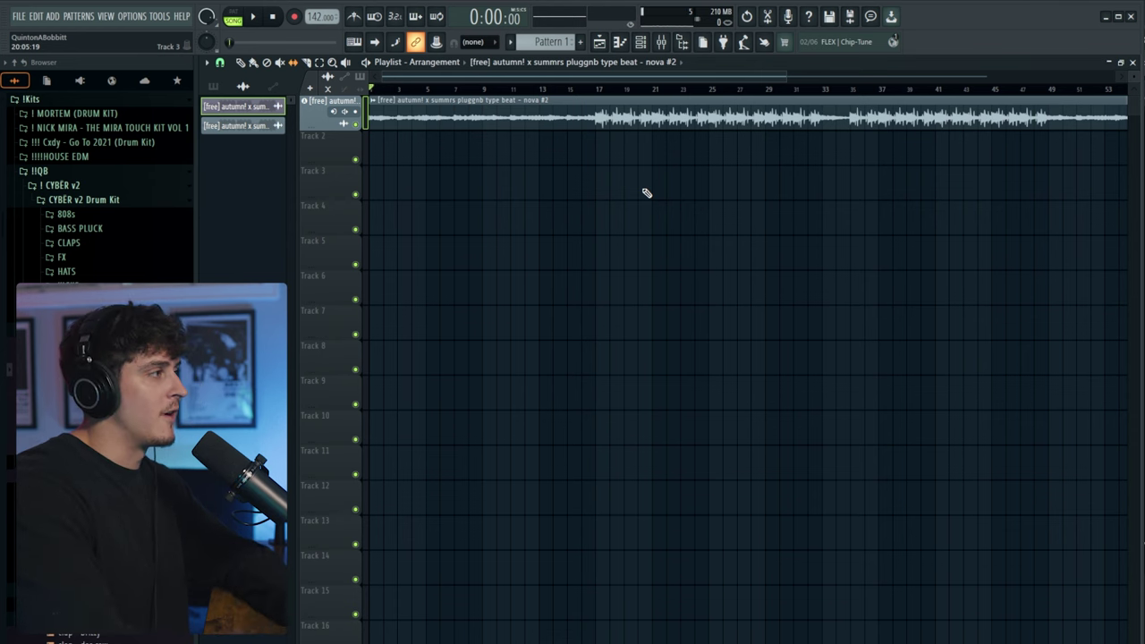
# - Load the YEAT - 2093, Adlibs, delay, demon and verb presets from the Yeat - 2093 (Waves) folder onto mixer inserts 2 to 6
pyautogui.press('F9')
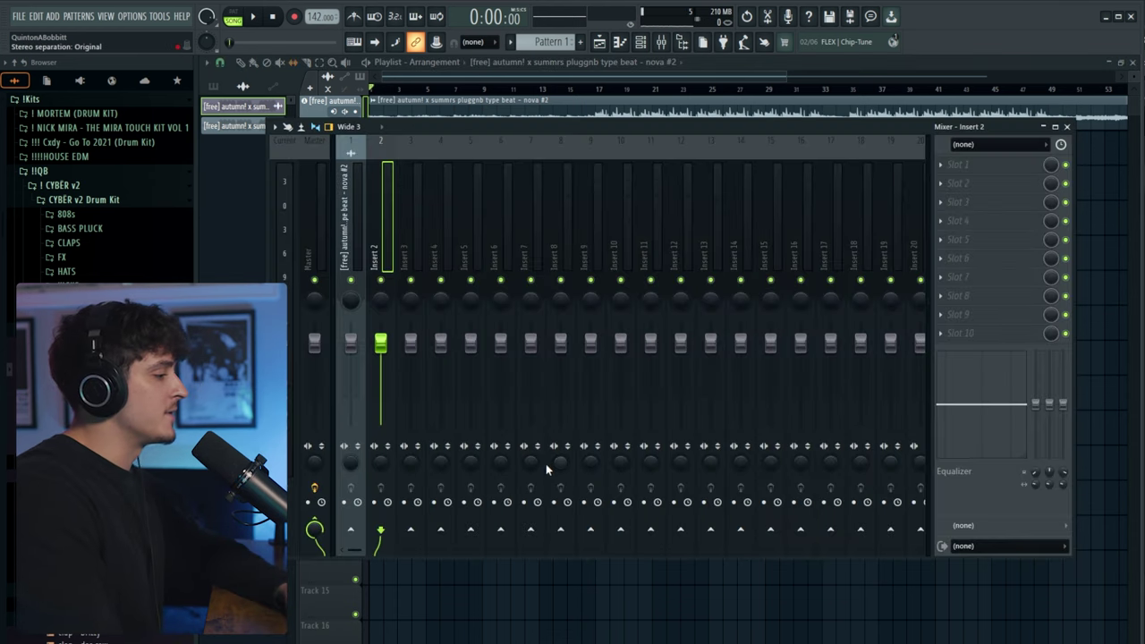
pyautogui.hotkey('alt', 'Tab')
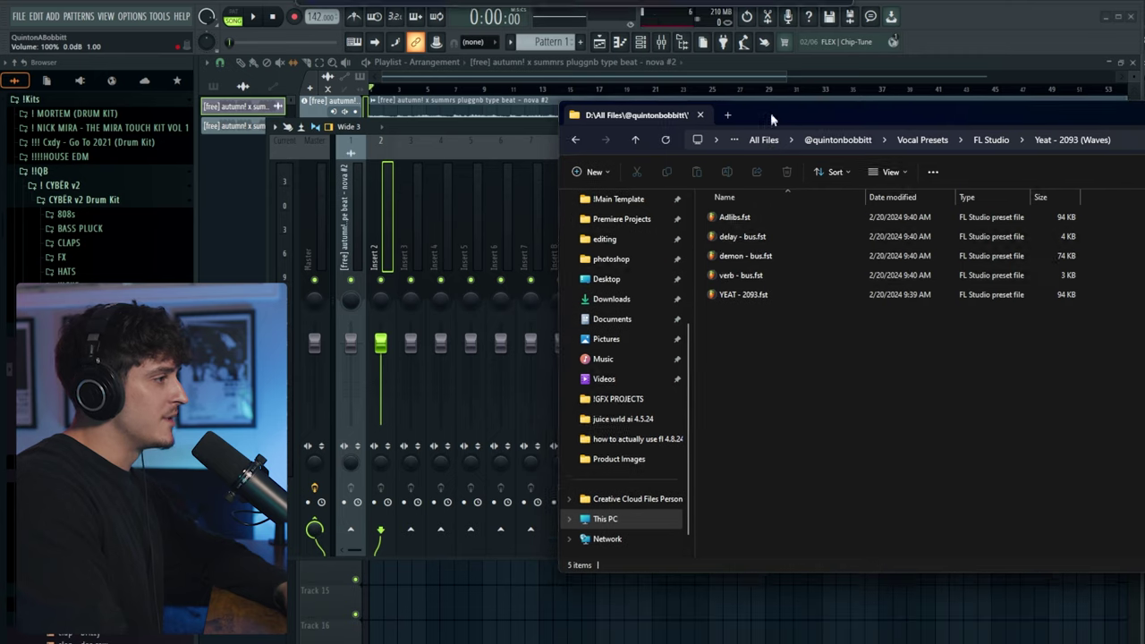
pyautogui.moveTo(760, 324); pyautogui.dragTo(733, 211)
pyautogui.moveTo(750, 297); pyautogui.dragTo(383, 256)
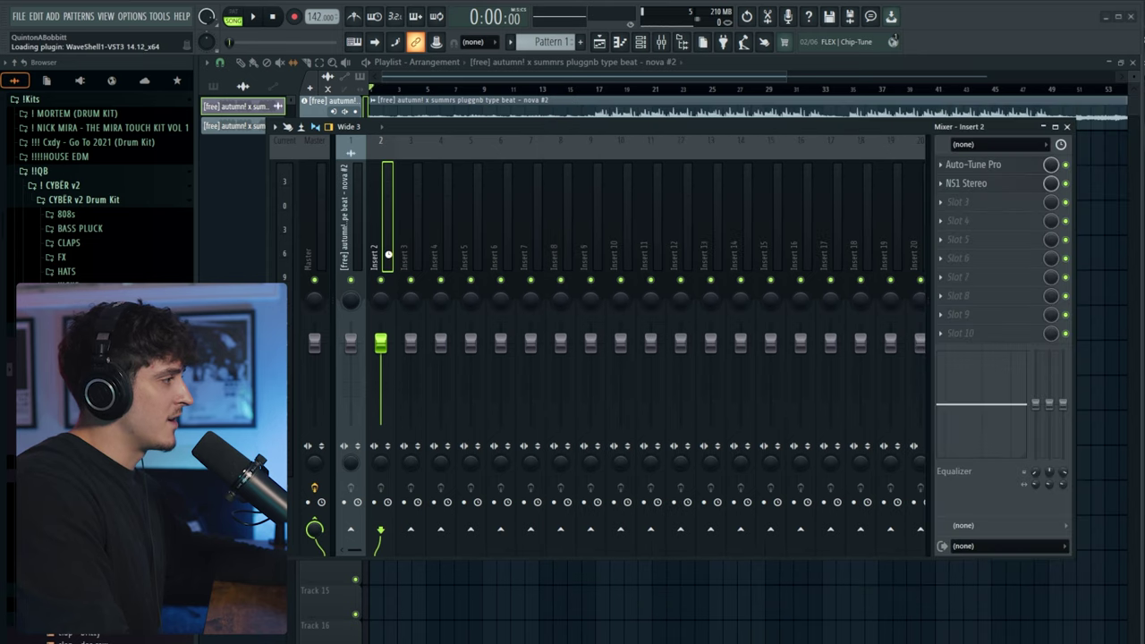
# - Add a separator to the Vocals mixer track and another to the delay mixer track
pyautogui.rightClick(388, 256)
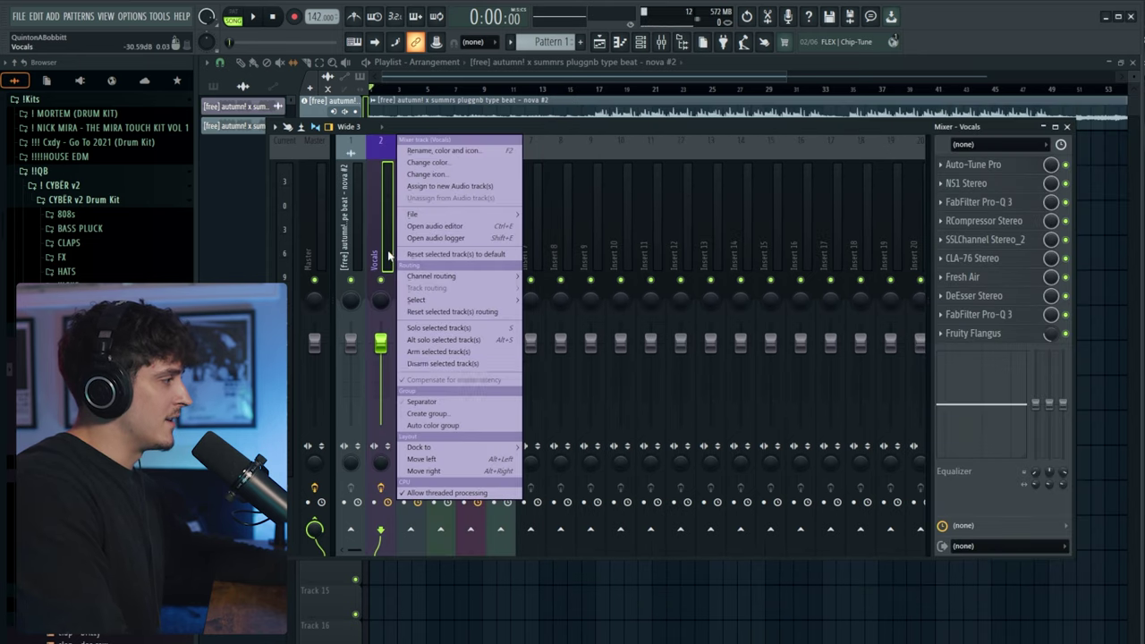
pyautogui.click(498, 403)
pyautogui.rightClick(443, 259)
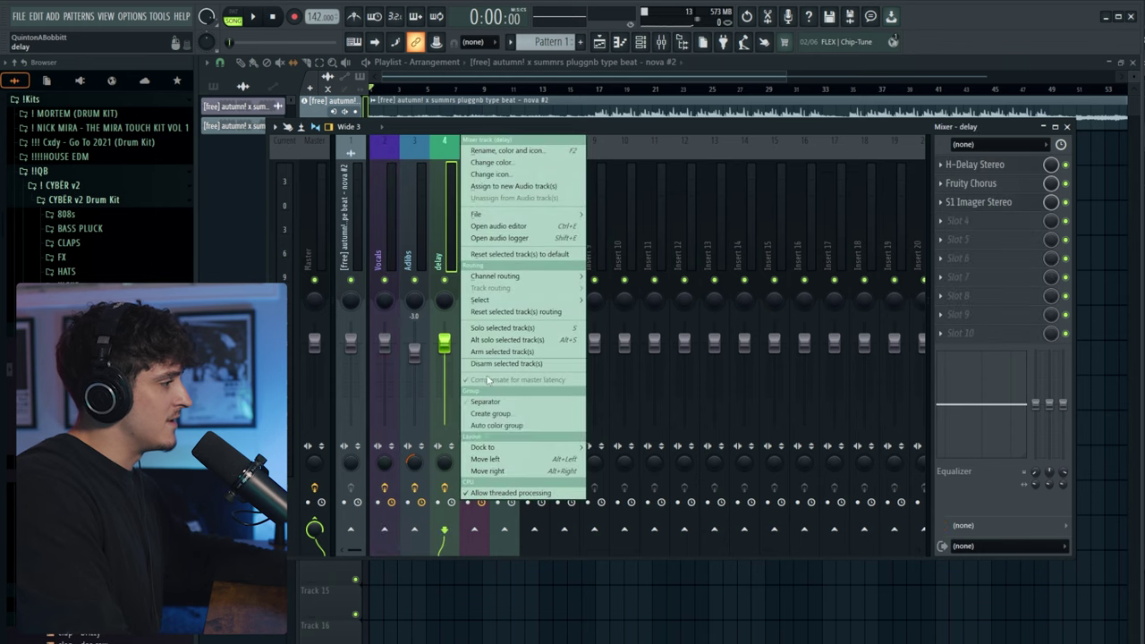
pyautogui.click(517, 403)
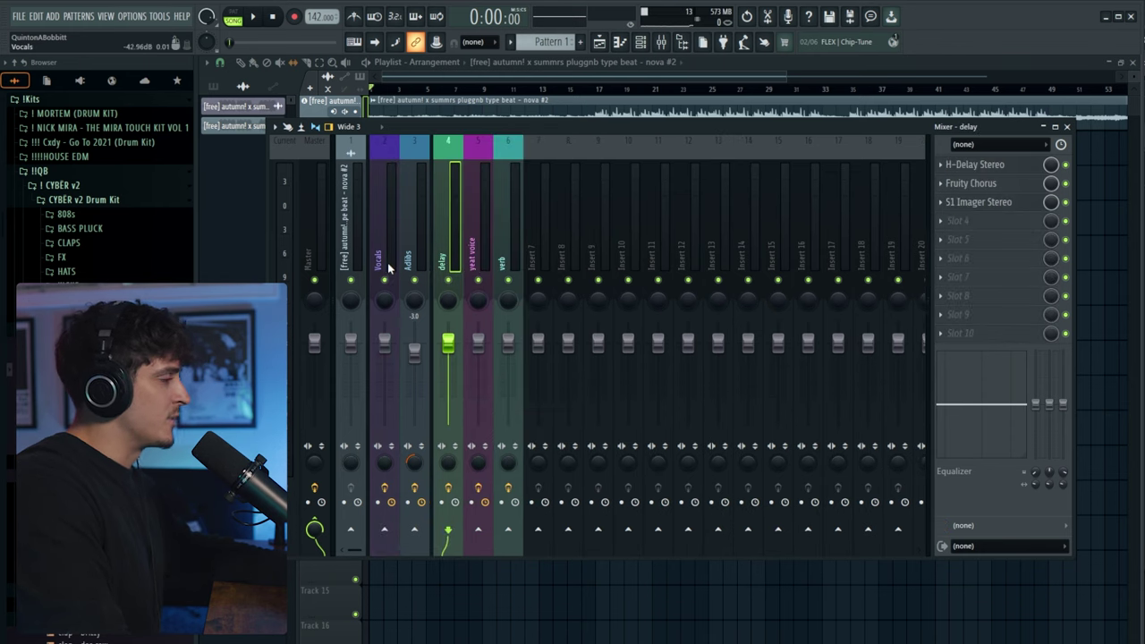
# - Move the yeat voice mixer track one place to the right, past the verb track
pyautogui.click(389, 266)
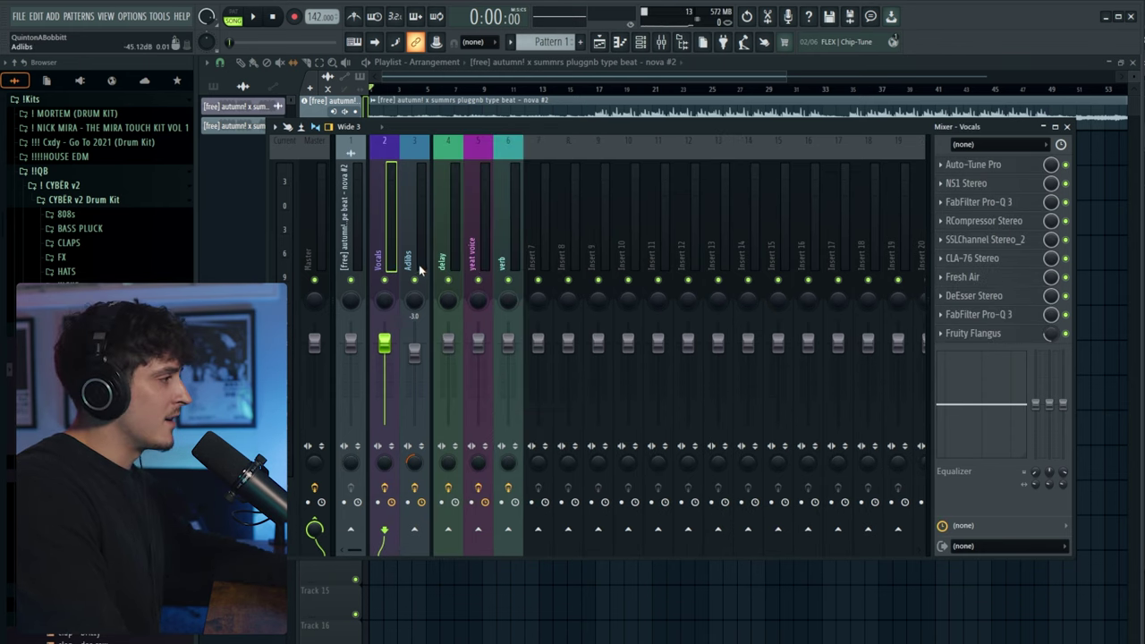
pyautogui.click(455, 257)
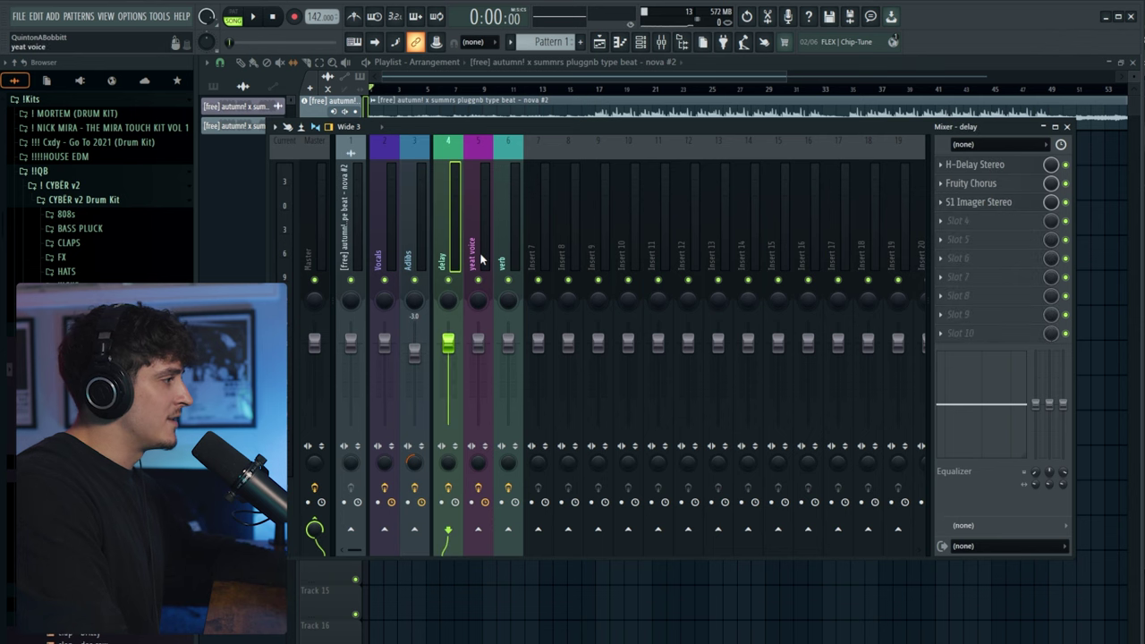
pyautogui.click(479, 259)
pyautogui.hotkey('alt', 'Right')
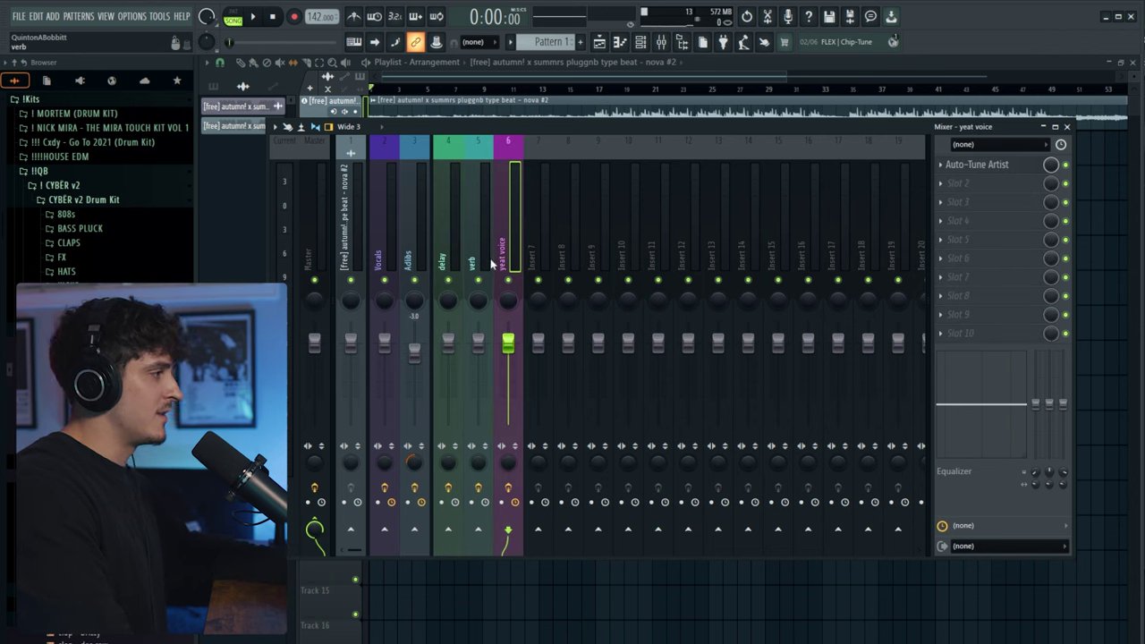
# - Route the Vocals mixer track to the delay, verb and yeat voice tracks, and route the Adlibs track to delay
pyautogui.click(489, 265)
pyautogui.click(389, 263)
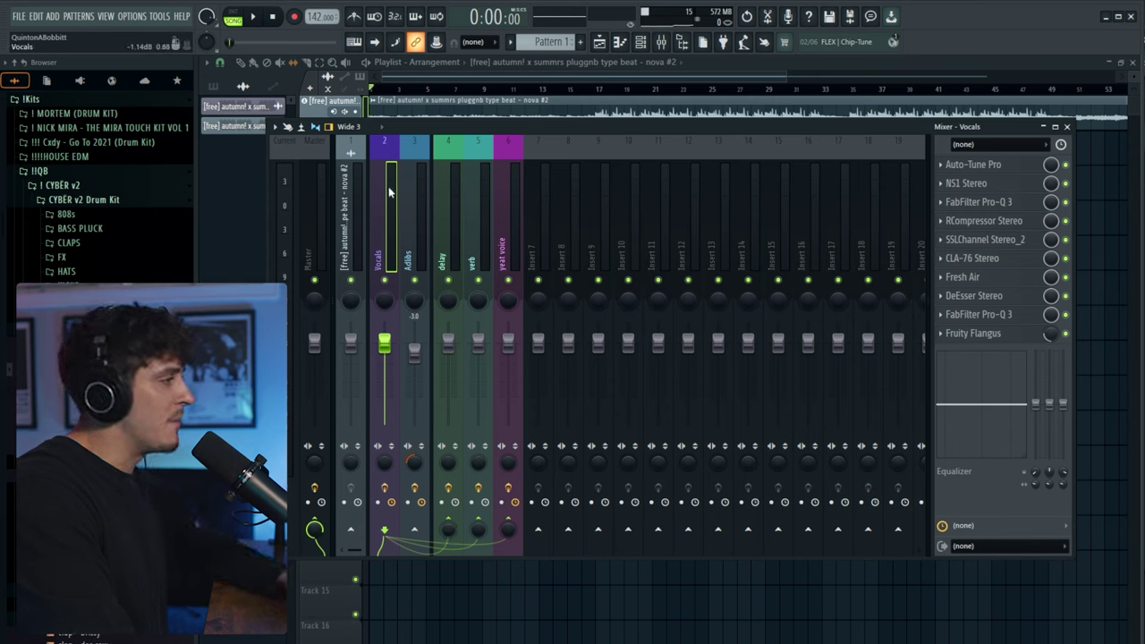
pyautogui.click(411, 241)
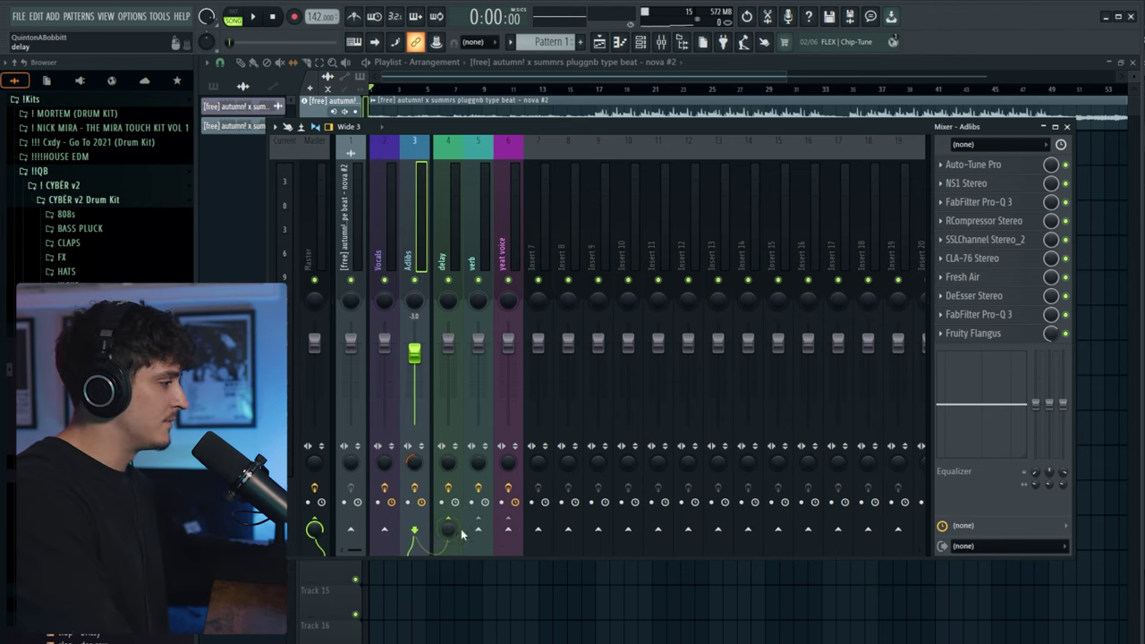
# - Open Auto-Tune Pro on the Vocals mixer track and bring up its key choices
pyautogui.click(388, 255)
pyautogui.click(984, 165)
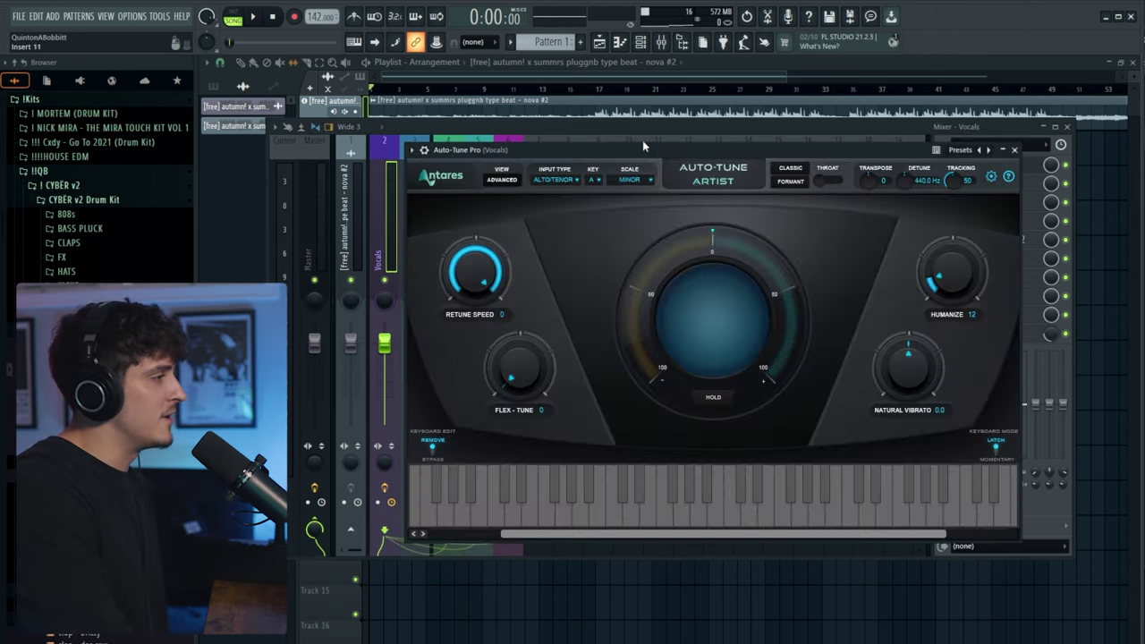
pyautogui.click(592, 179)
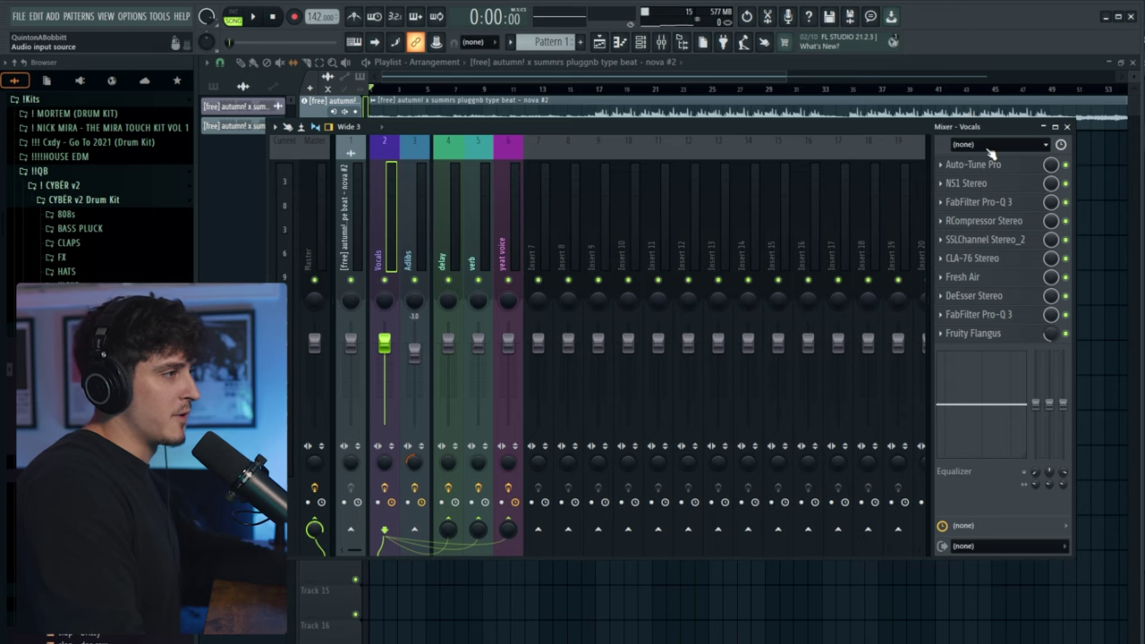
# - Assign the Vocals mixer track to a new audio track and return to the playlist
pyautogui.rightClick(397, 260)
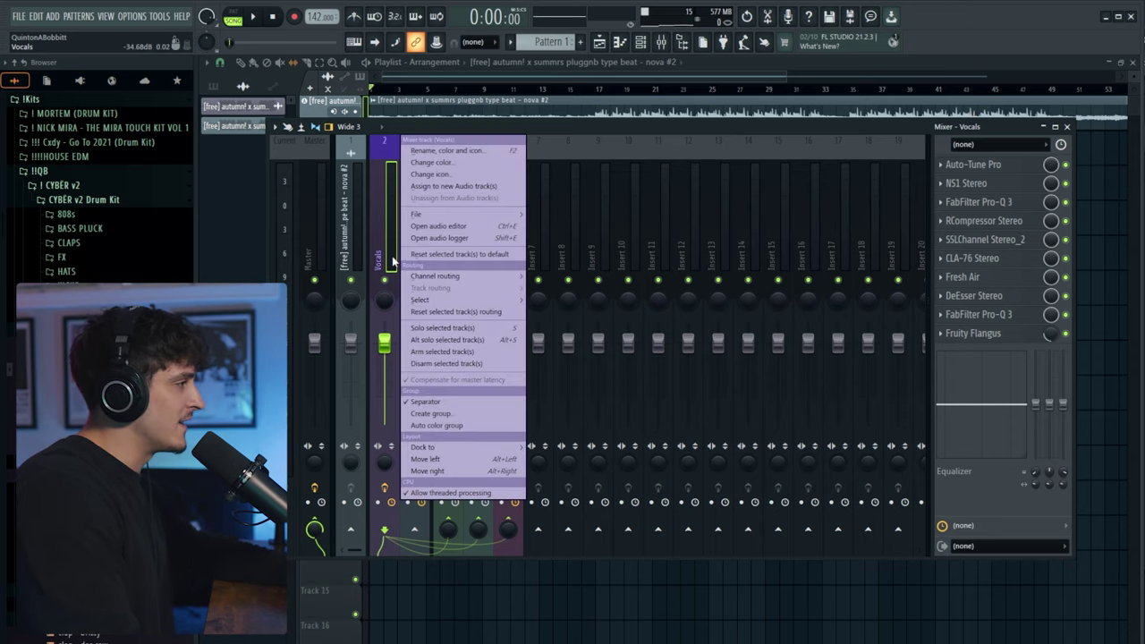
pyautogui.click(447, 186)
pyautogui.press('F9')
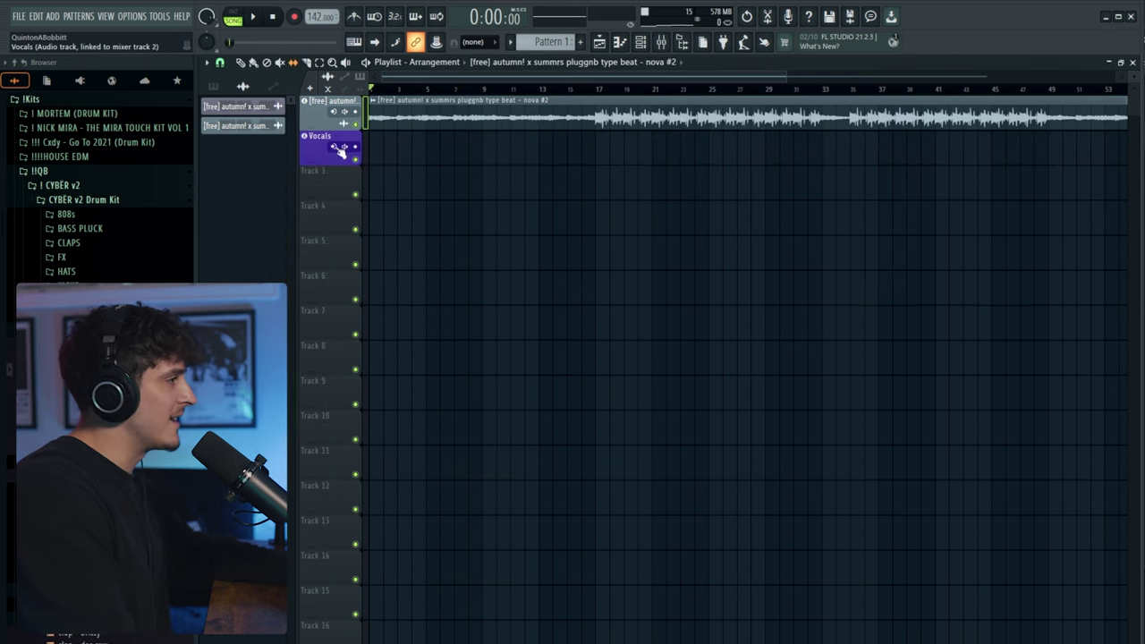
pyautogui.click(662, 45)
pyautogui.press('F9')
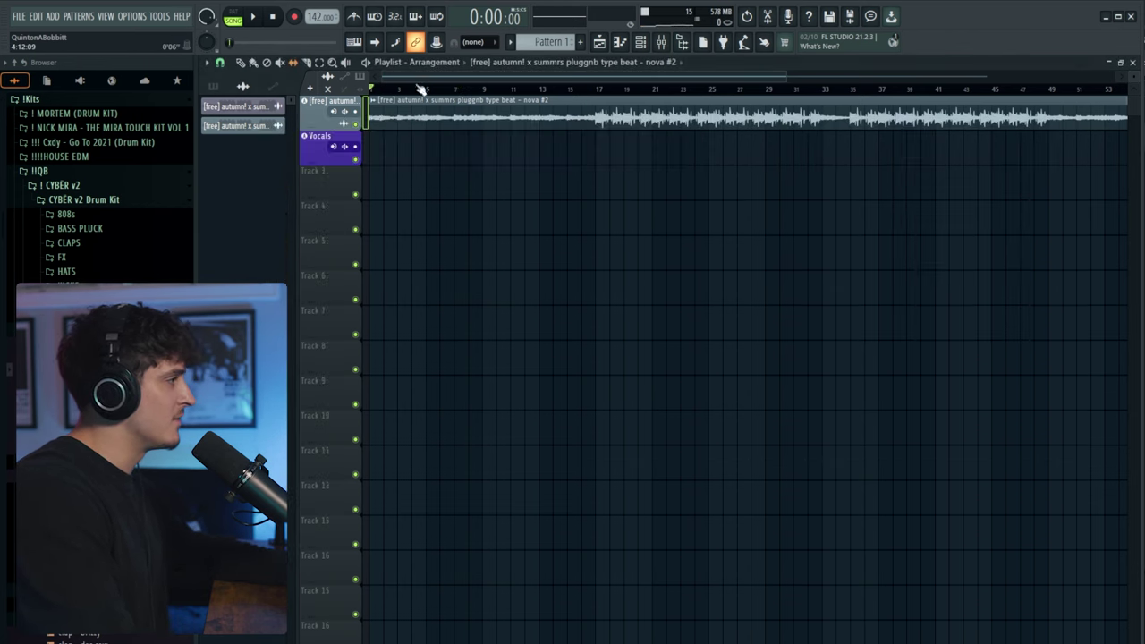
# - Set the Vocals playlist track's audio source to Input 1 and arm the track for recording
pyautogui.click(338, 148)
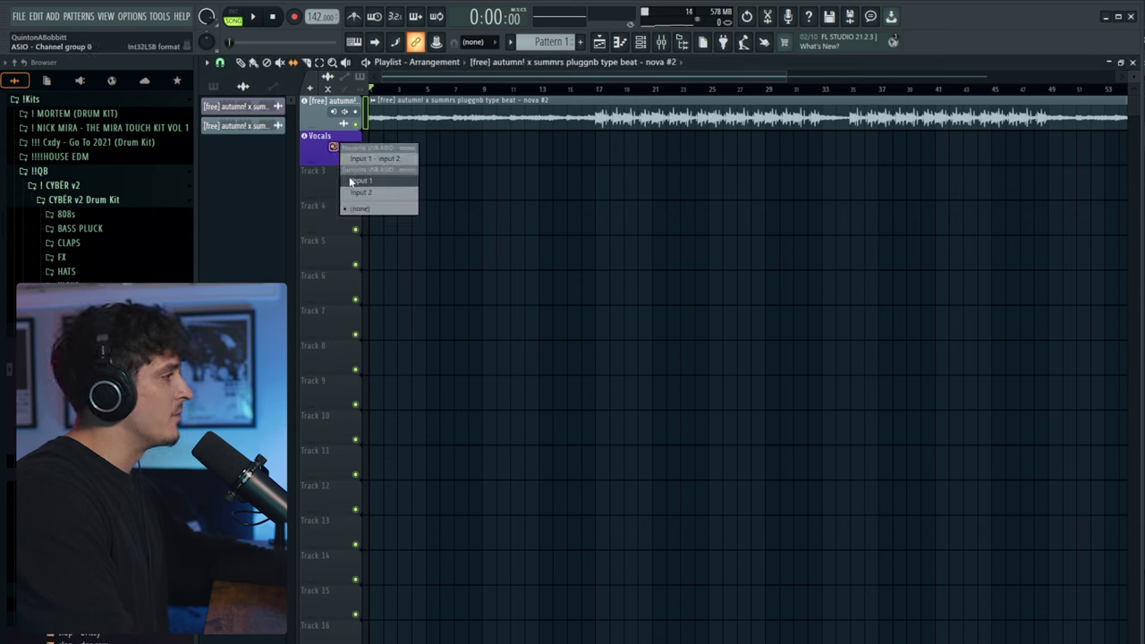
pyautogui.click(352, 179)
pyautogui.rightClick(345, 146)
pyautogui.click(372, 159)
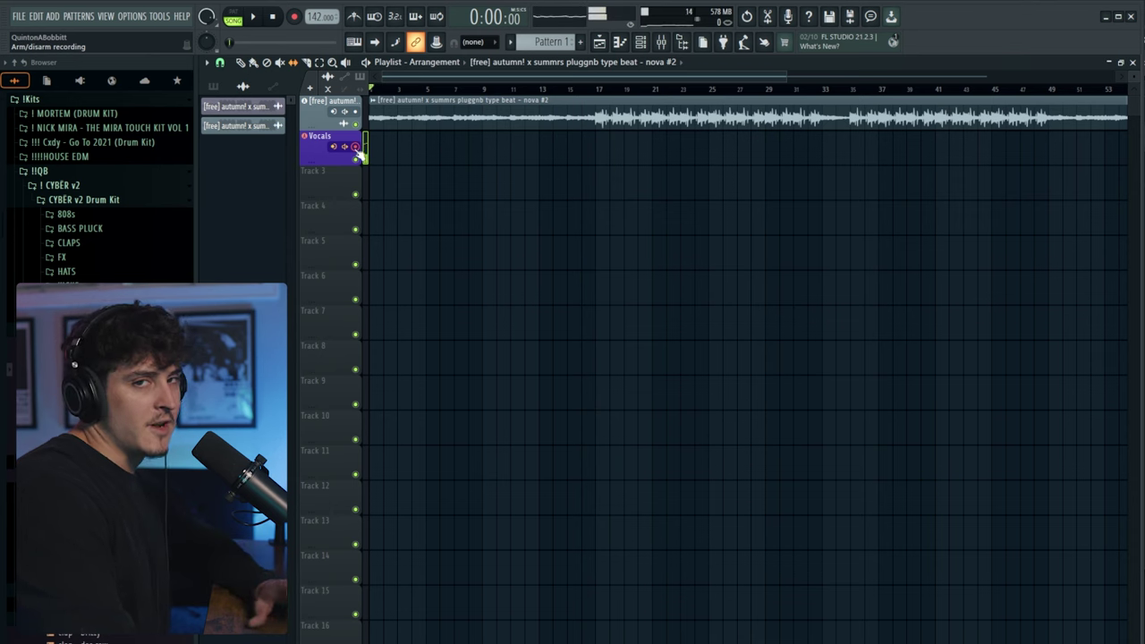
# - Send the Vocals to the delay track at about 21%, bypass Fruity Chorus there and check the H-Delay Stereo settings
pyautogui.click(641, 42)
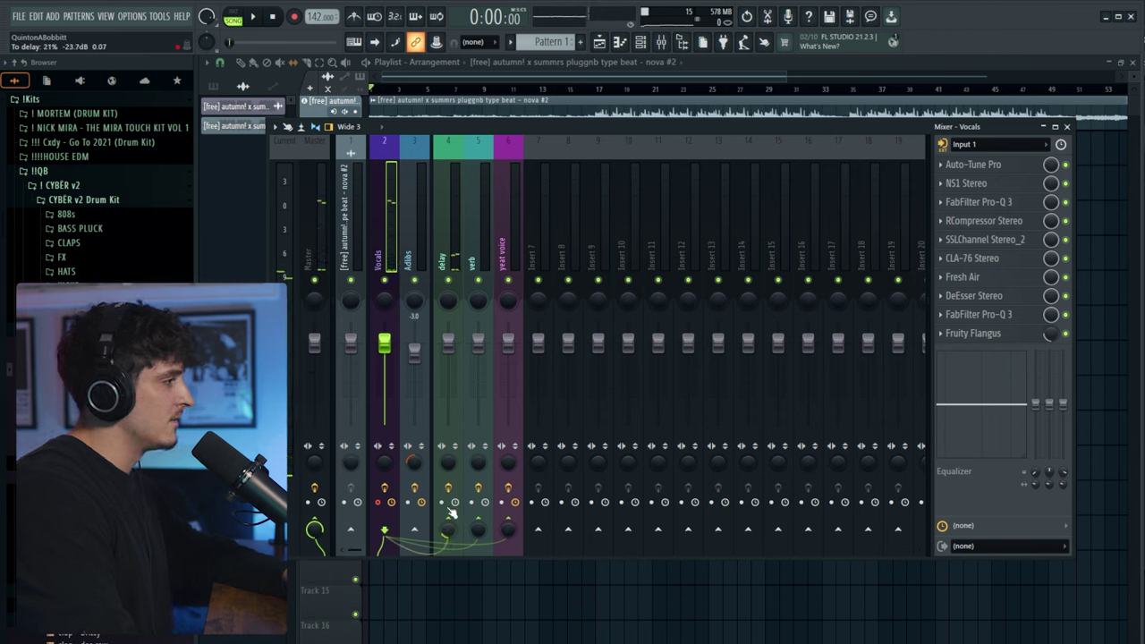
pyautogui.click(455, 254)
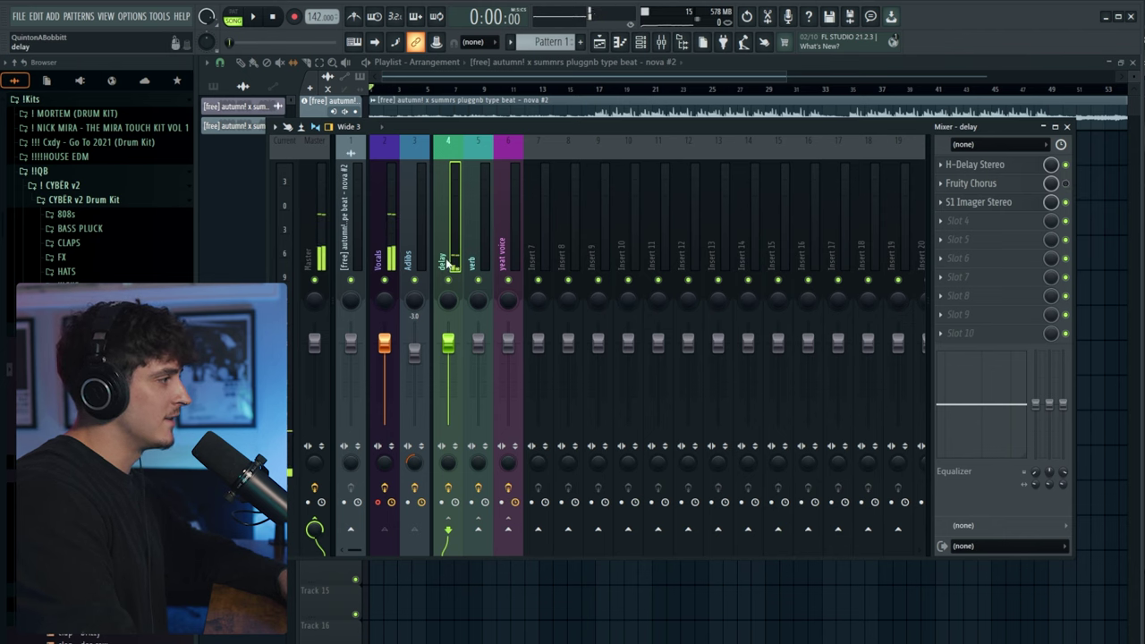
pyautogui.click(971, 167)
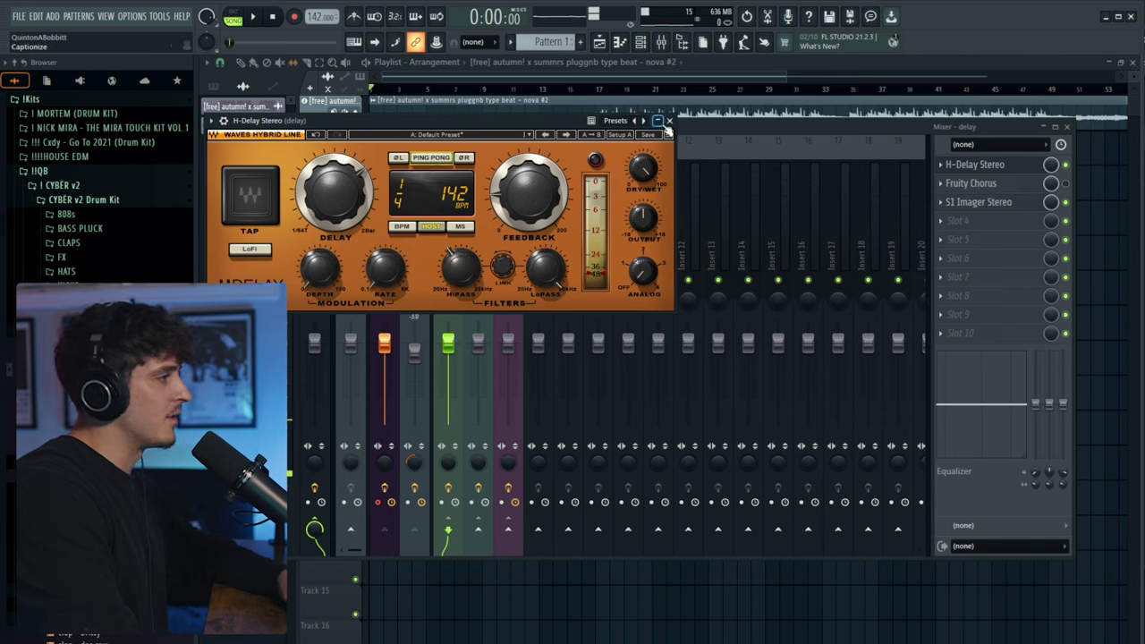
pyautogui.click(668, 122)
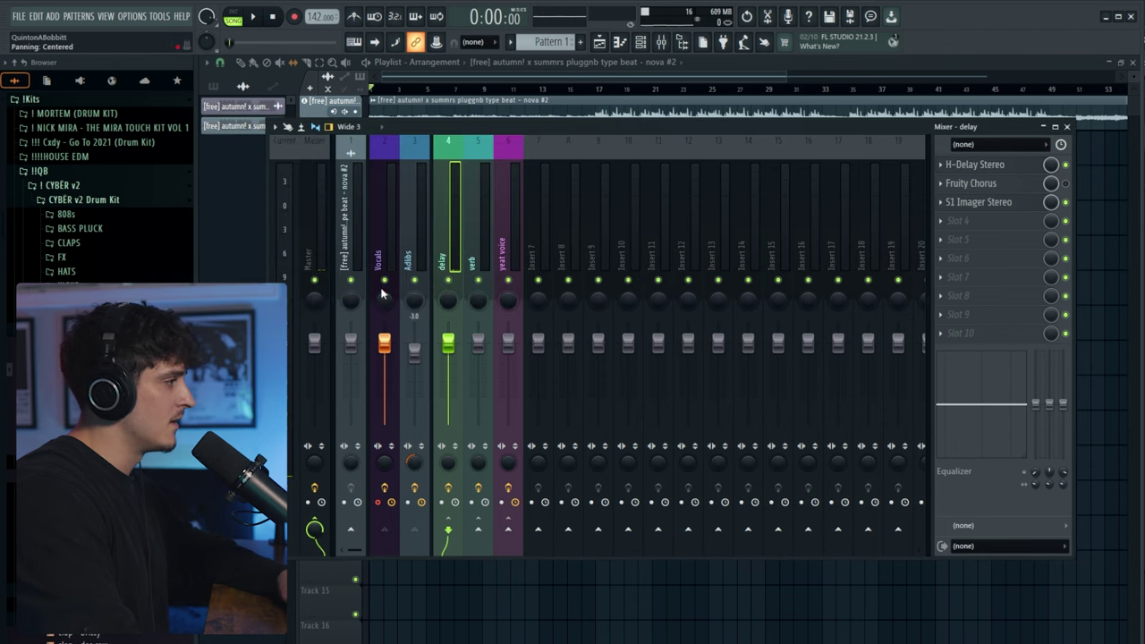
# - Send the Vocals to the verb track at about 33% and lower the verb track's high-shelf EQ to -3.2 dB
pyautogui.click(382, 294)
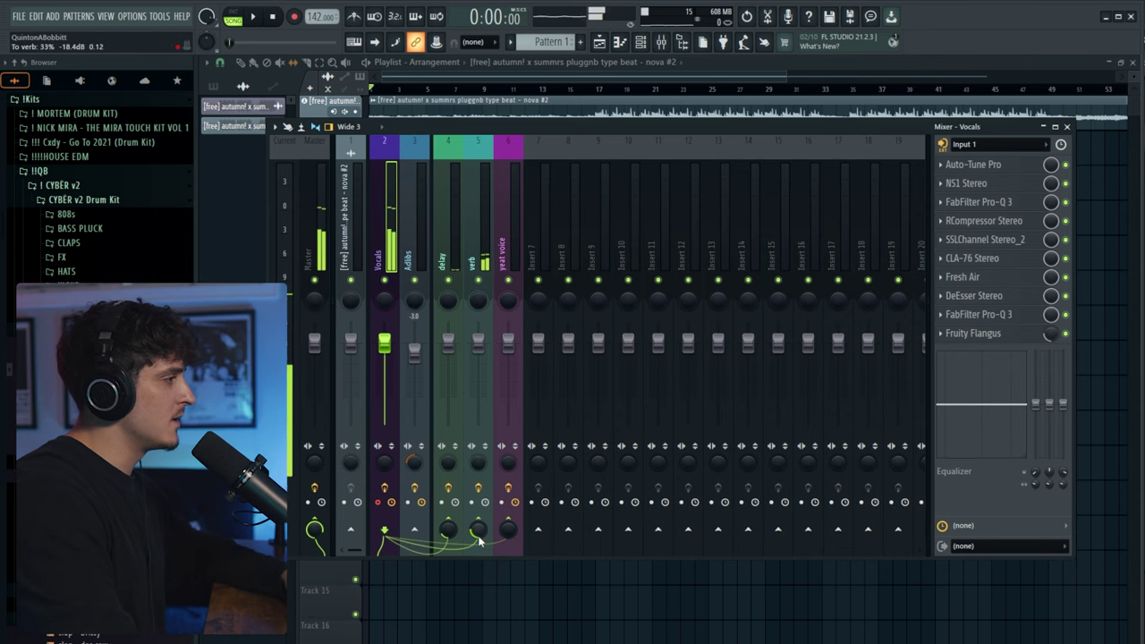
pyautogui.click(487, 259)
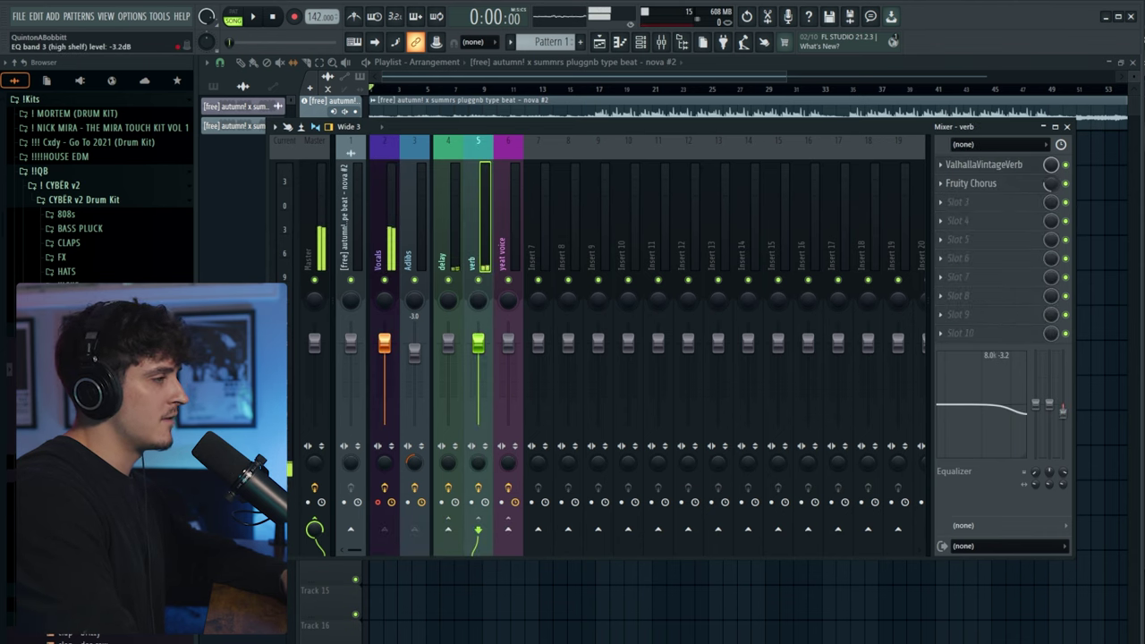
pyautogui.click(384, 257)
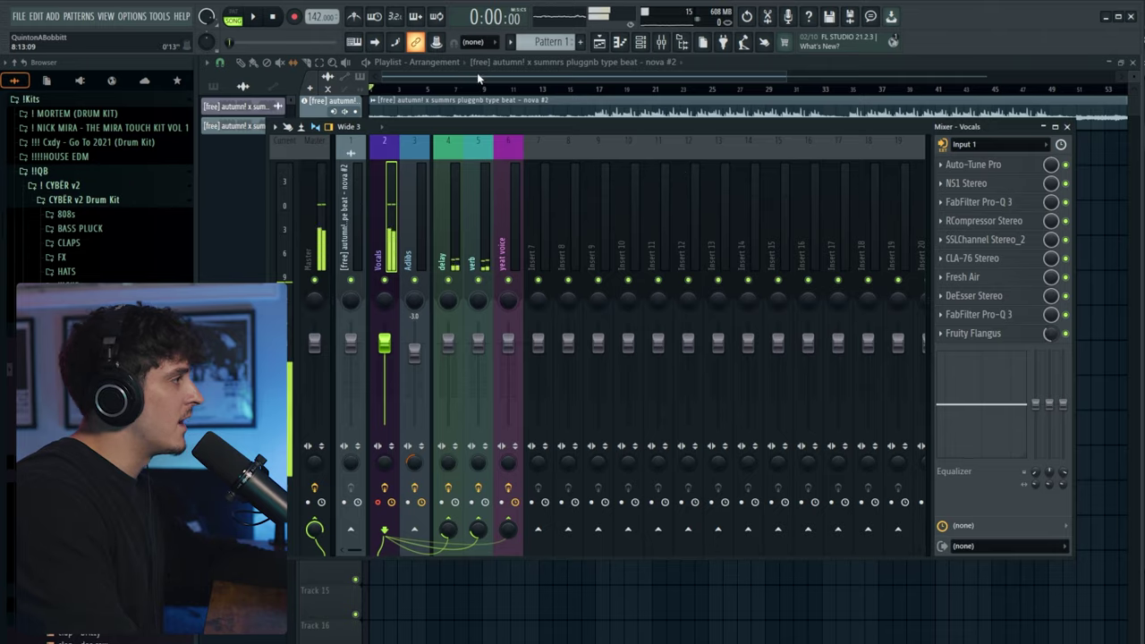
pyautogui.press('F9')
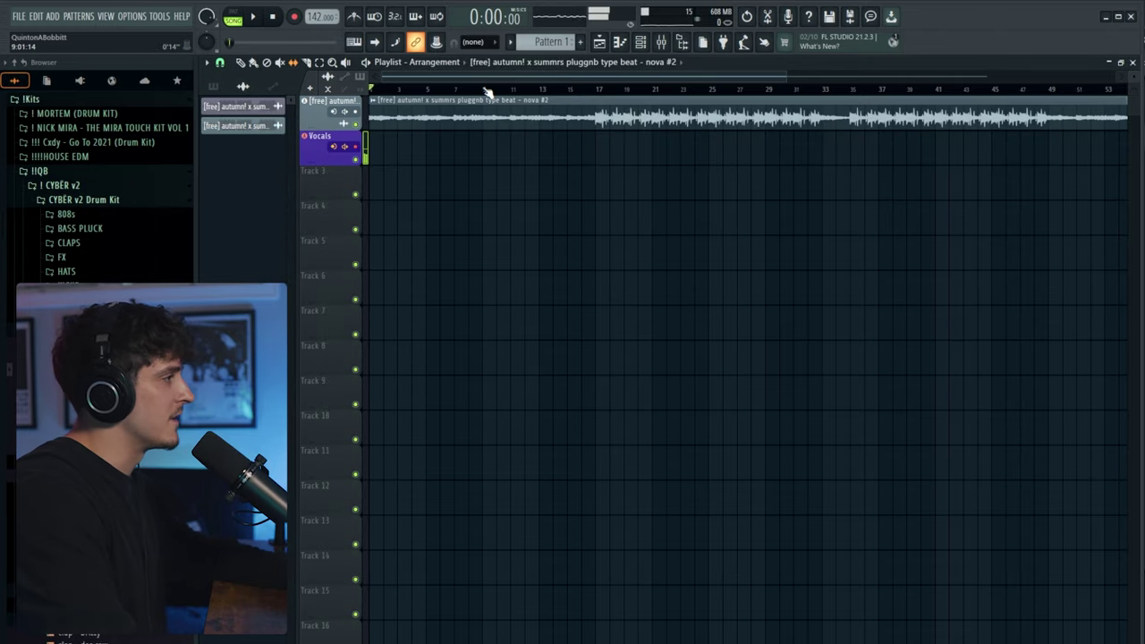
# - Play the beat from about bar 9 and set the playback position to about bar 15, ahead of the drop
pyautogui.click(488, 90)
pyautogui.press('space')
pyautogui.scroll(-1, 490, 86)
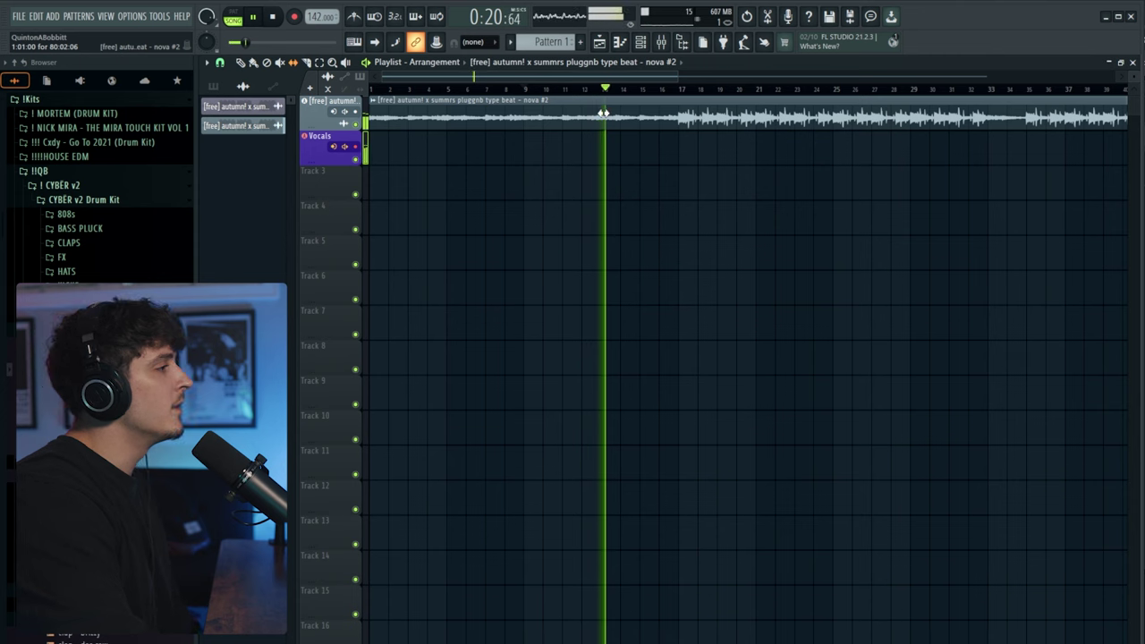
pyautogui.scroll(2, 635, 89)
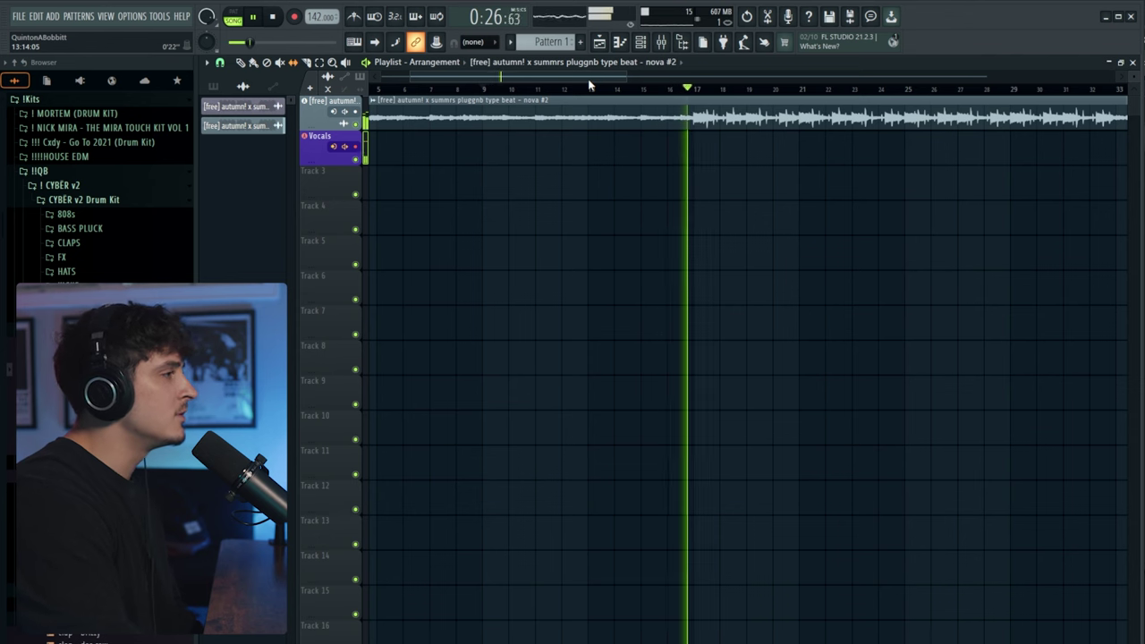
pyautogui.click(641, 92)
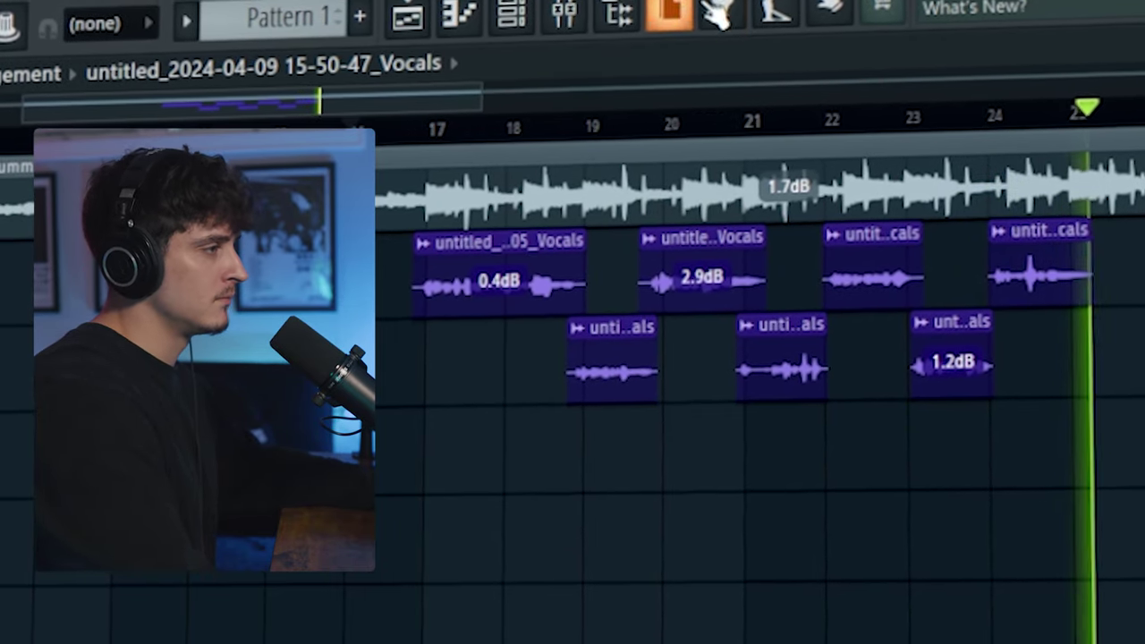
# - Cut short gaps into the beat clip just before bar 17 and just before bar 21
pyautogui.press('space')
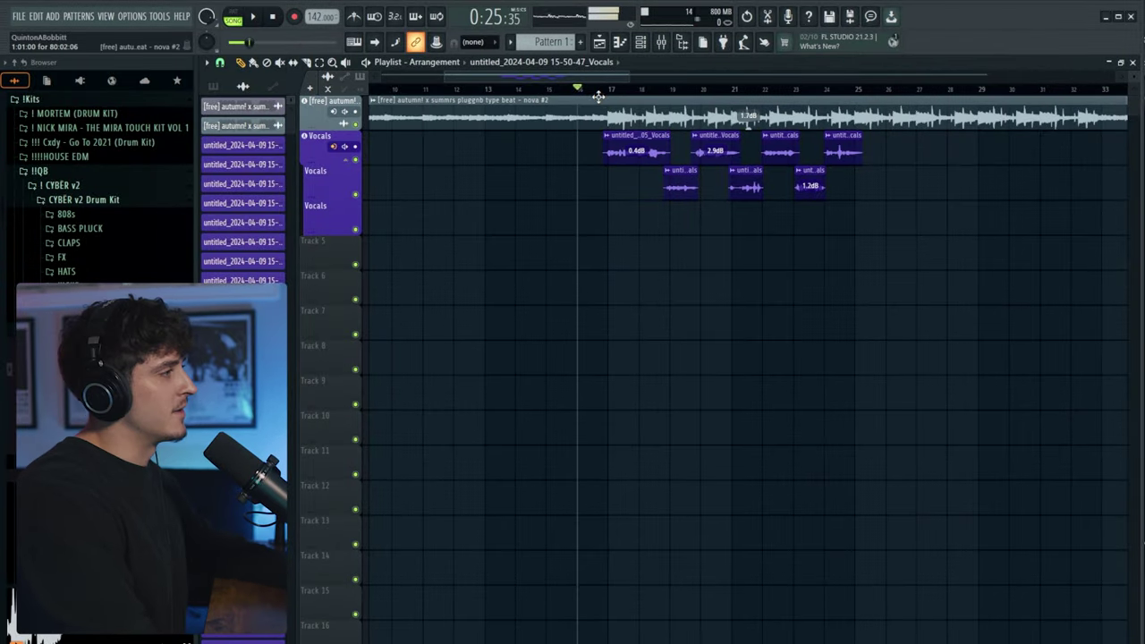
pyautogui.scroll(2, 575, 84)
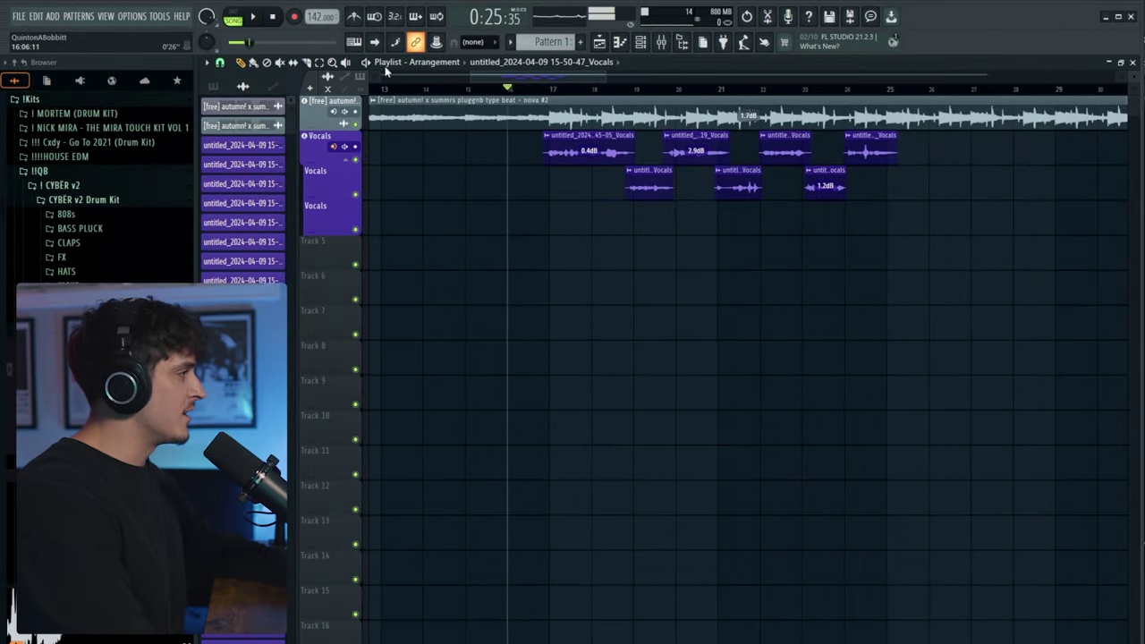
pyautogui.click(221, 64)
pyautogui.click(232, 231)
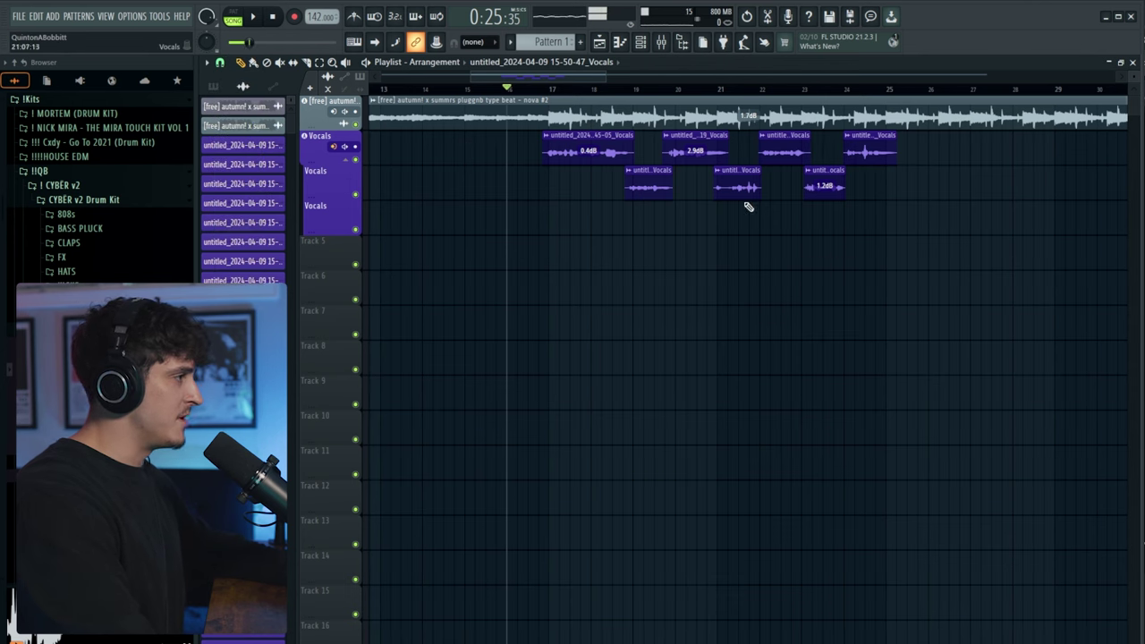
pyautogui.moveTo(579, 71); pyautogui.dragTo(541, 116)
# - Play back the arrangement around the recorded vocals and check the vocal track levels in the mixer
pyautogui.press('space')
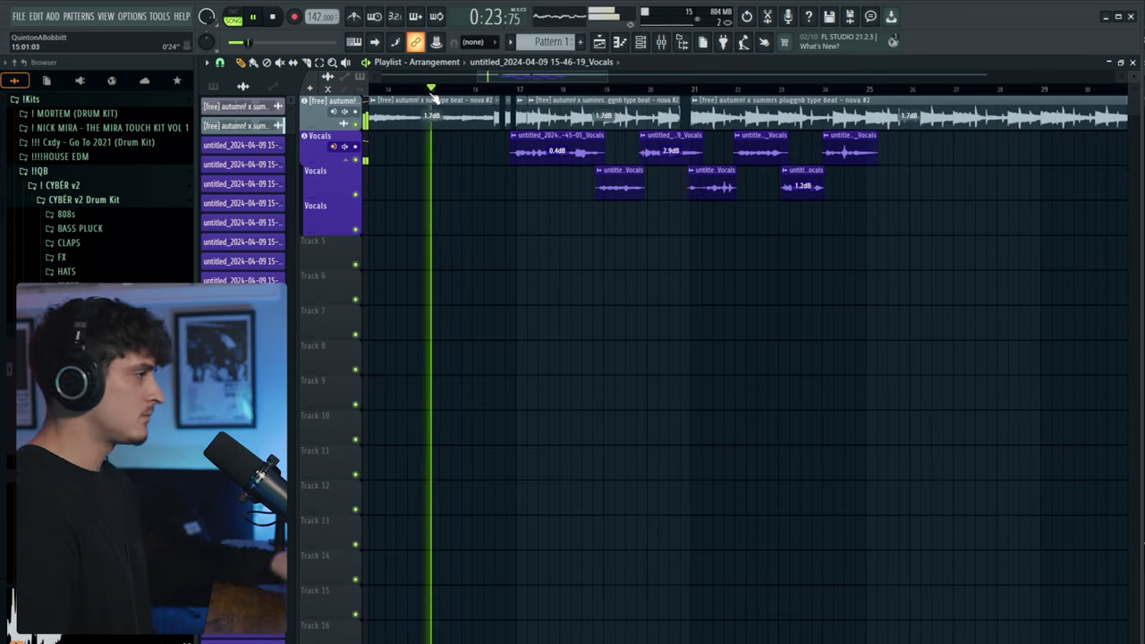
pyautogui.click(662, 43)
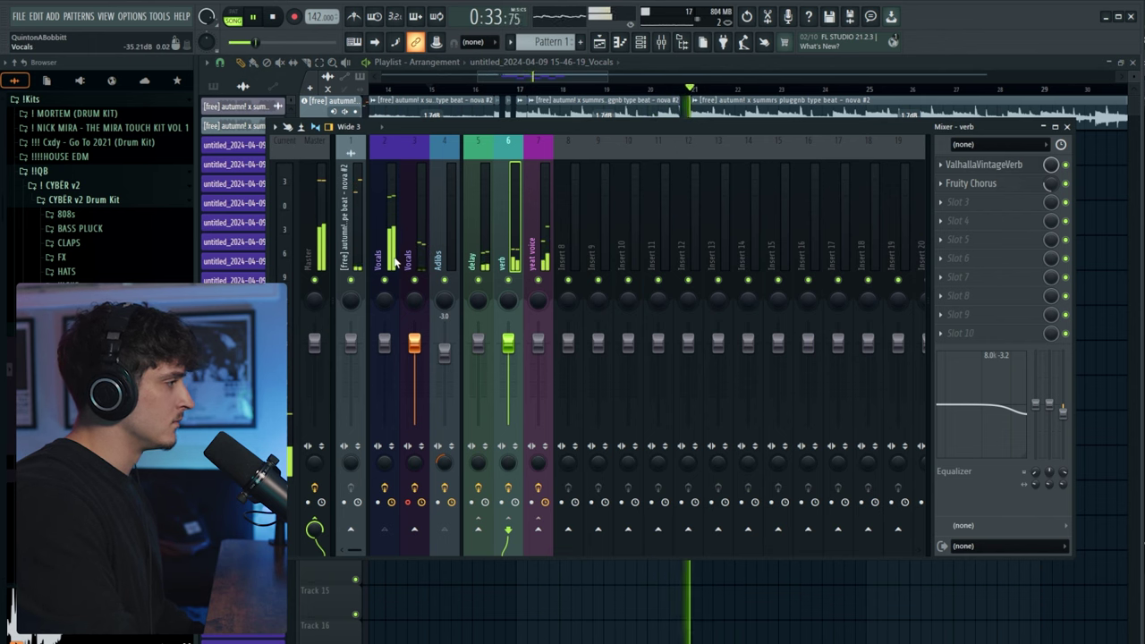
pyautogui.click(662, 43)
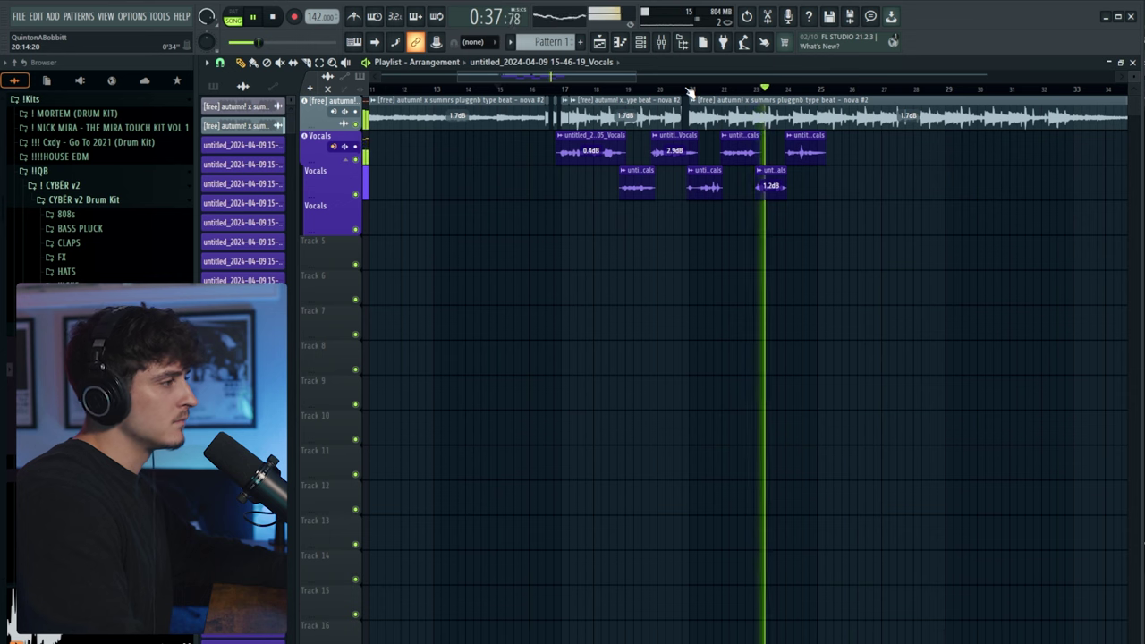
# - Stop playback, copy the first Vocals track's mixer state onto insert 4, name that insert Adlibs and colour it purple
pyautogui.scroll(-1, 689, 92)
pyautogui.moveTo(633, 81); pyautogui.dragTo(670, 82)
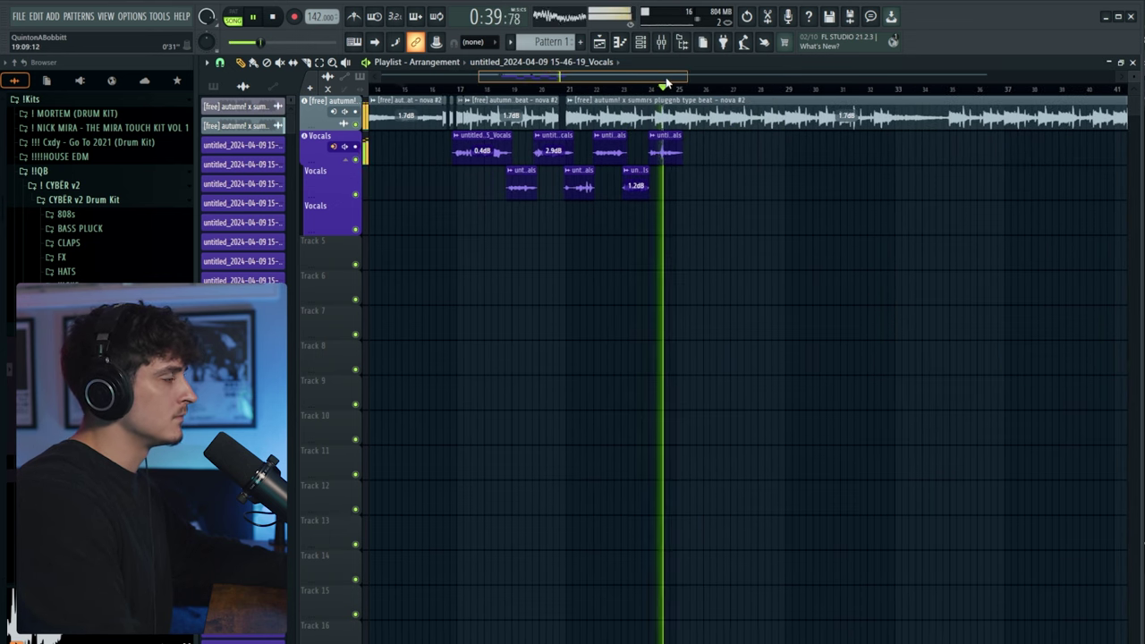
pyautogui.press('space')
pyautogui.press('F9')
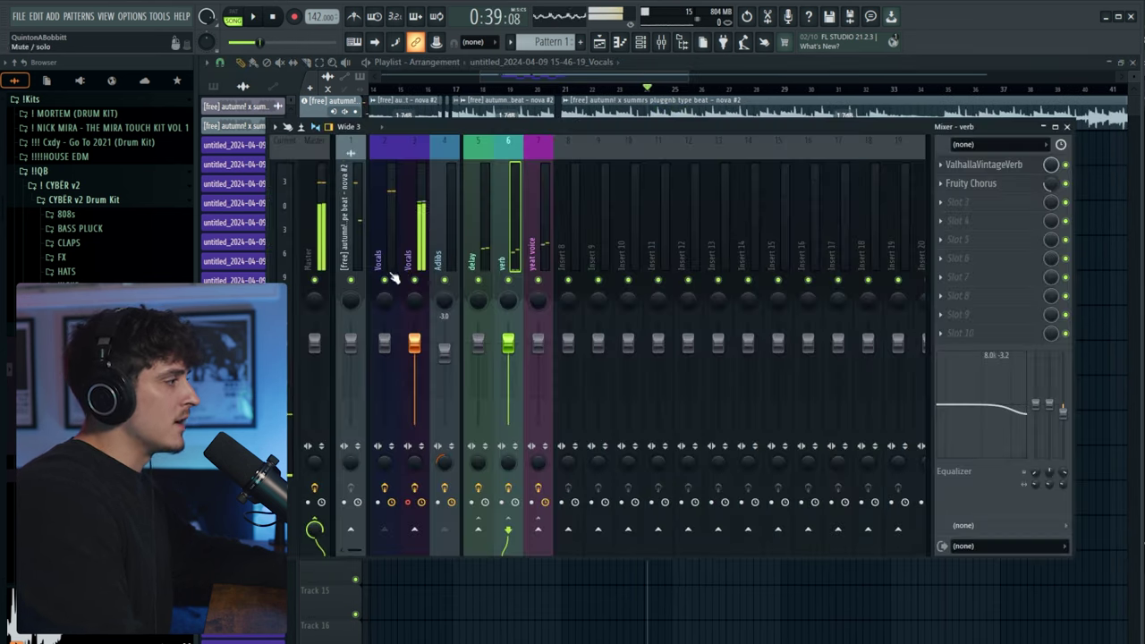
pyautogui.click(445, 255)
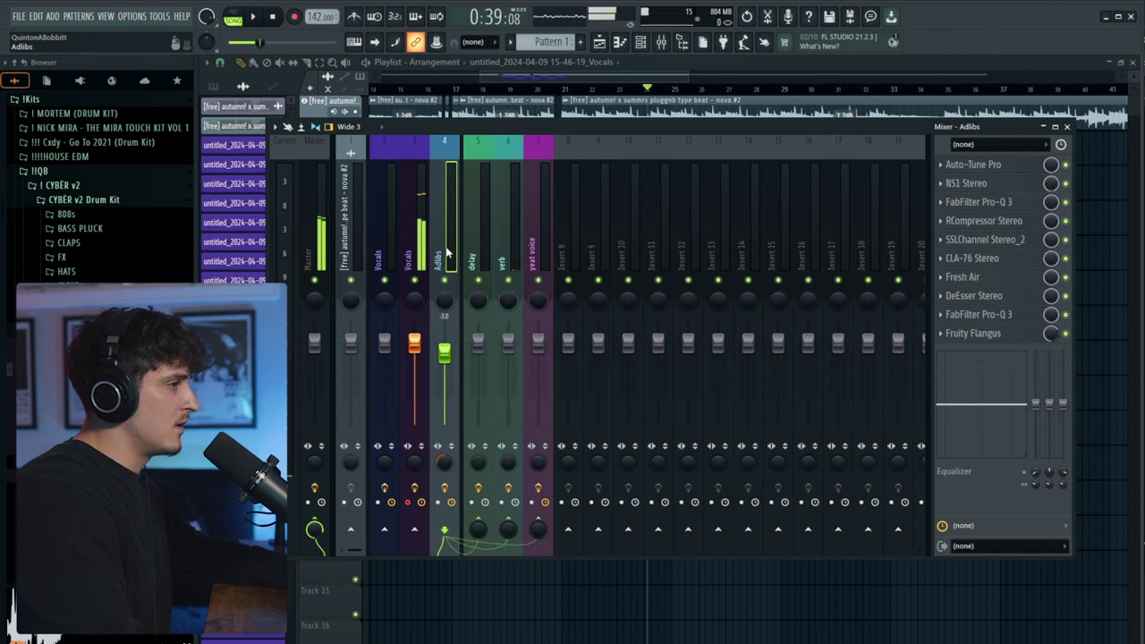
pyautogui.rightClick(383, 257)
pyautogui.moveTo(456, 216)
pyautogui.moveTo(564, 227); pyautogui.dragTo(450, 257)
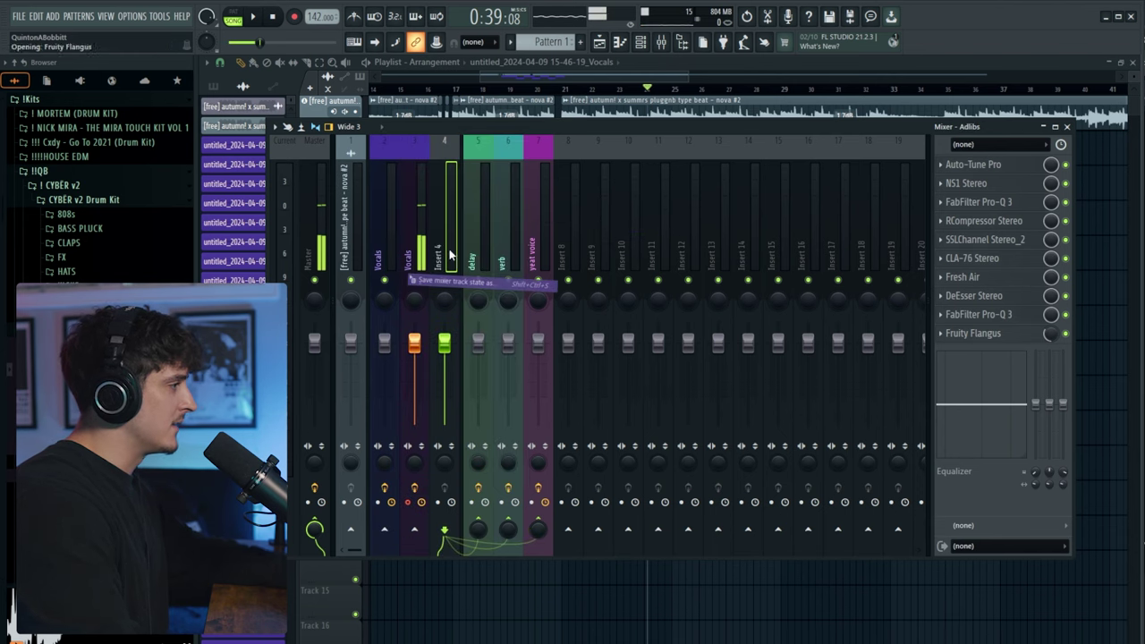
pyautogui.rightClick(451, 257)
pyautogui.click(521, 403)
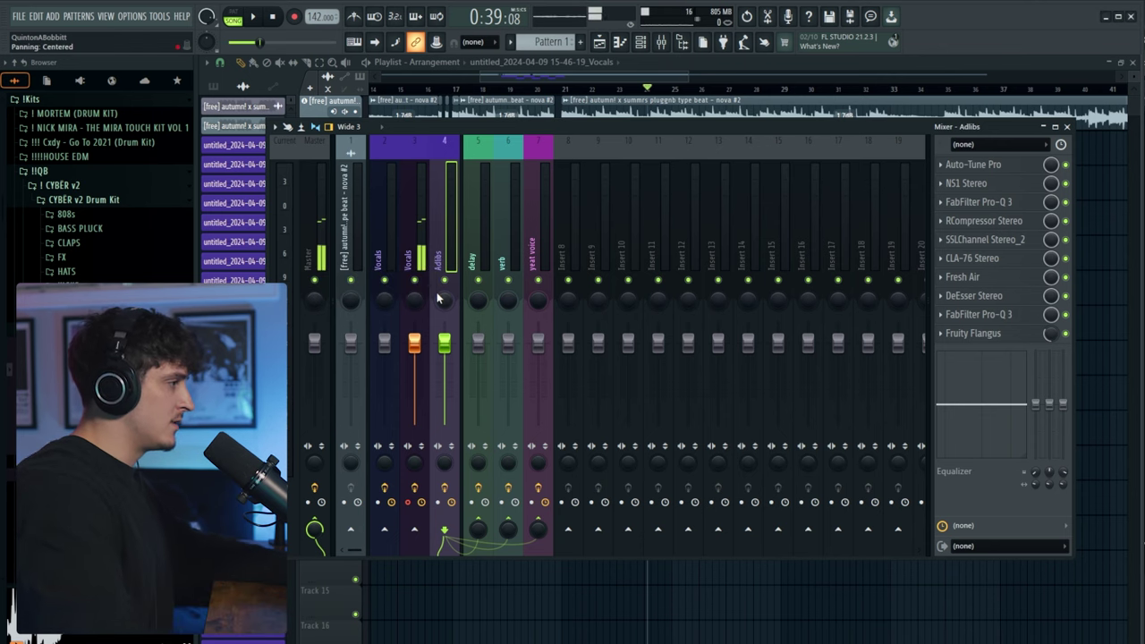
# - Assign the Adlibs mixer track to a new audio track in the playlist
pyautogui.rightClick(451, 254)
pyautogui.click(519, 187)
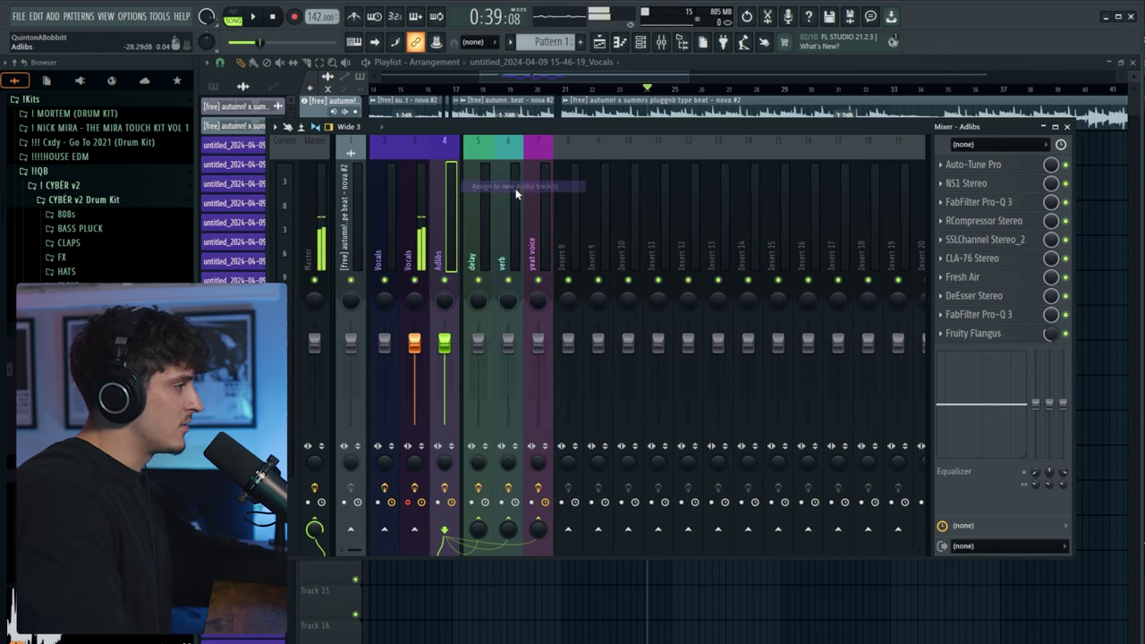
pyautogui.press('F9')
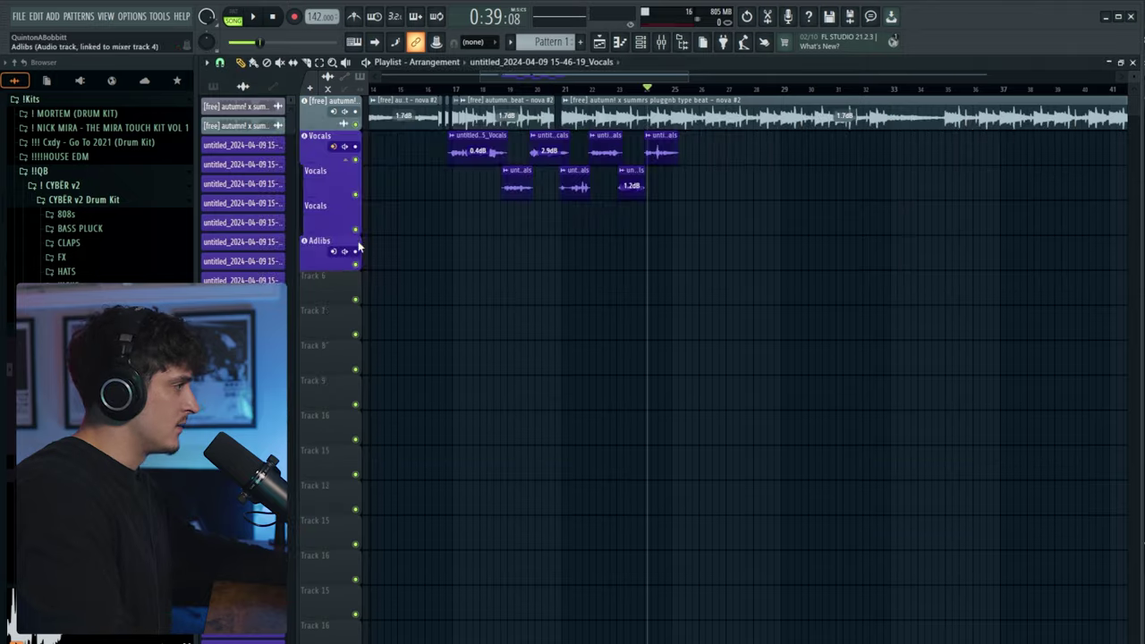
# - Set the second Vocals track's audio input to none and the Adlibs input to Input 1, with a 14% send to yeat voice
pyautogui.click(642, 43)
pyautogui.click(985, 145)
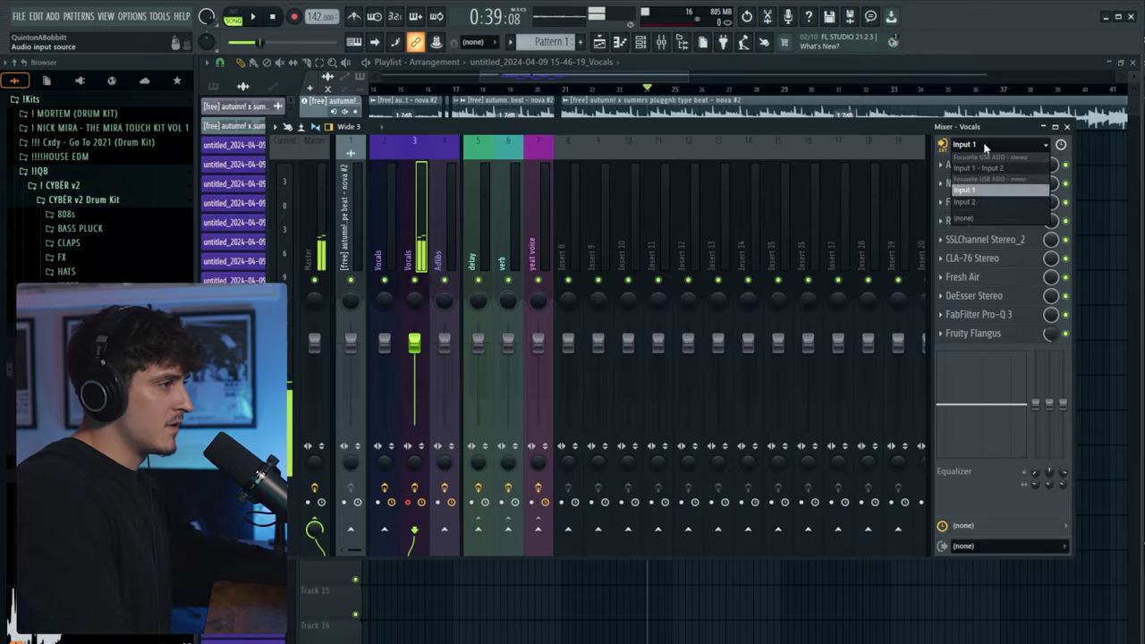
pyautogui.click(973, 220)
pyautogui.press('F9')
pyautogui.click(673, 47)
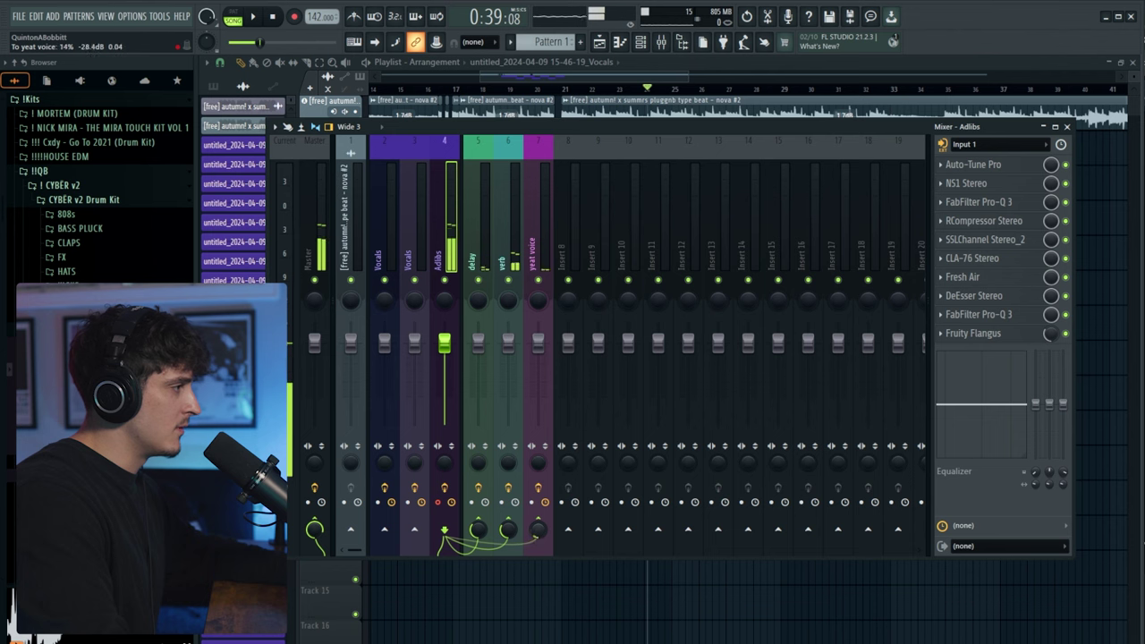
# - Load the Phone preset in the Adlibs track's last FabFilter Pro-Q 3 and record an adlib take from about bar 17 to bar 25
pyautogui.click(984, 315)
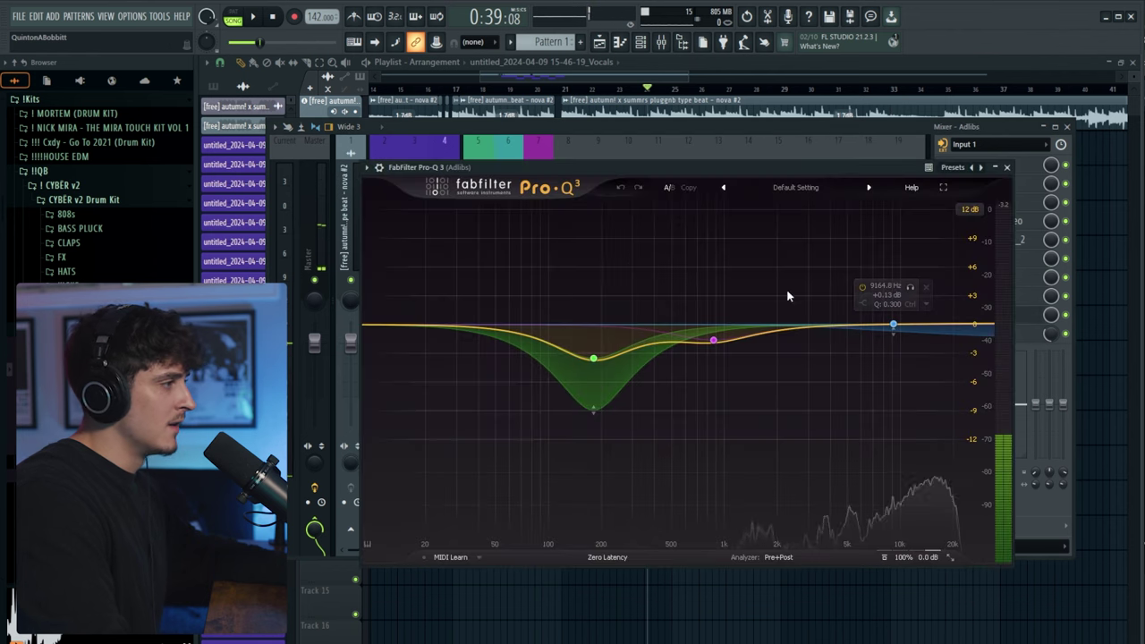
pyautogui.click(783, 189)
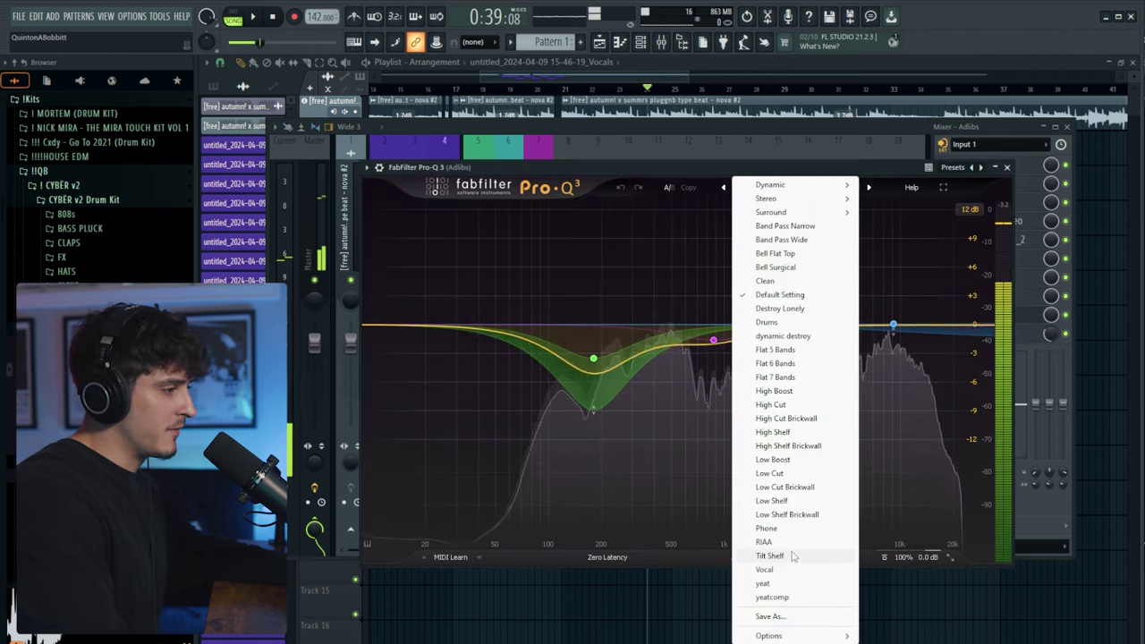
pyautogui.click(767, 528)
pyautogui.click(1006, 167)
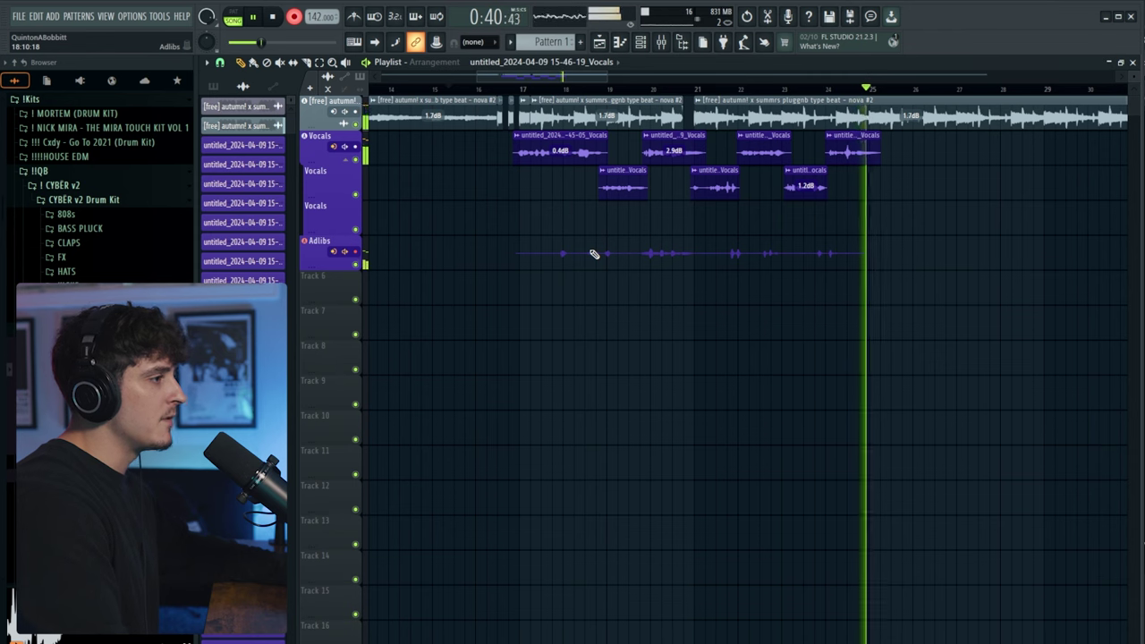
pyautogui.press('space')
# - Replace Fruity Flangus with Fruity Stereo Shaper on Adlibs, set its fader to -6.4 dB and its 90 Hz EQ band to -6.3 dB
pyautogui.press('F9')
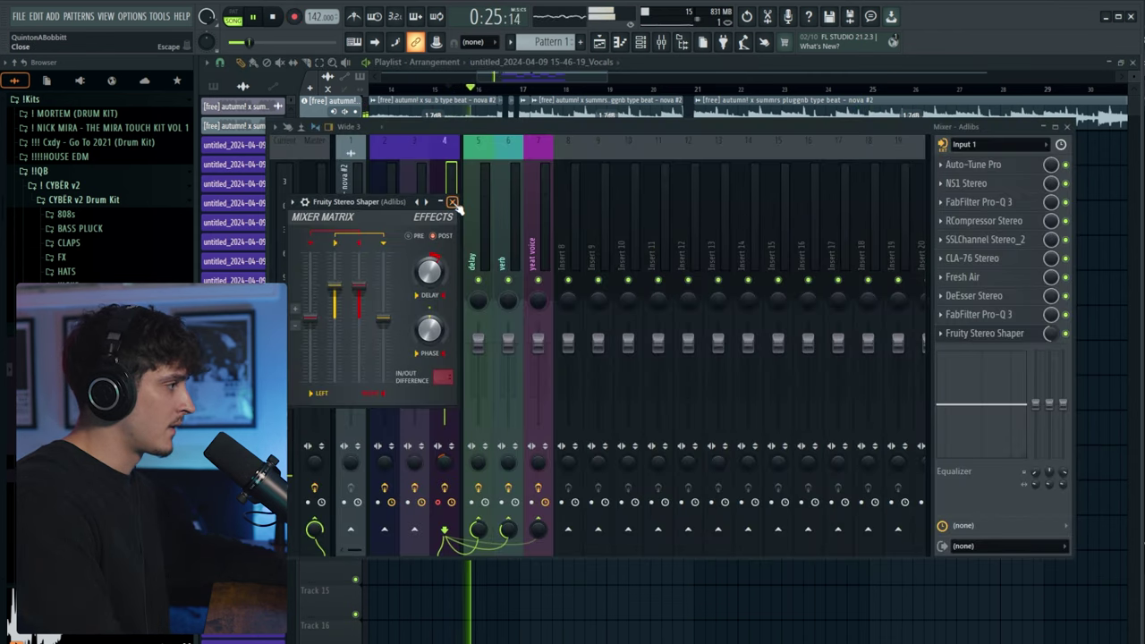
pyautogui.click(453, 203)
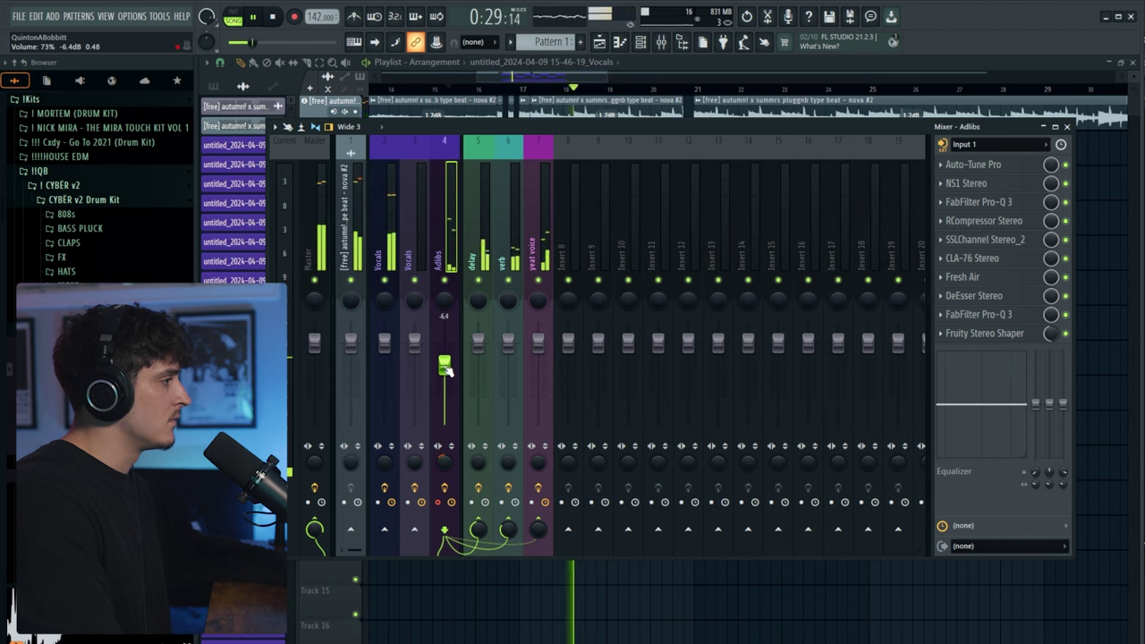
pyautogui.click(662, 42)
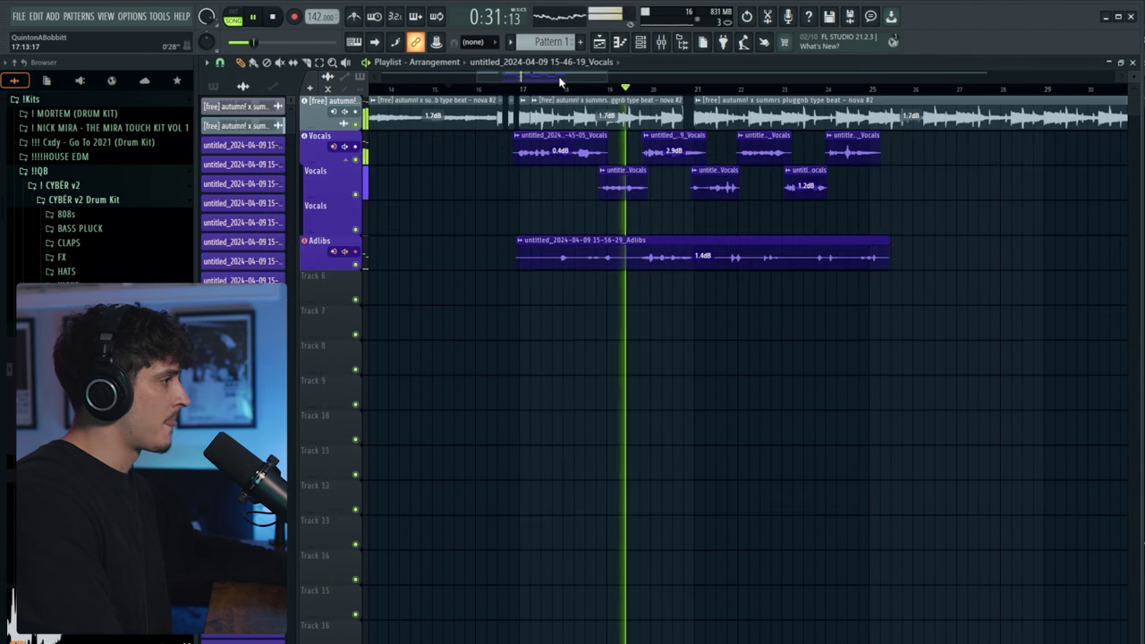
pyautogui.click(662, 43)
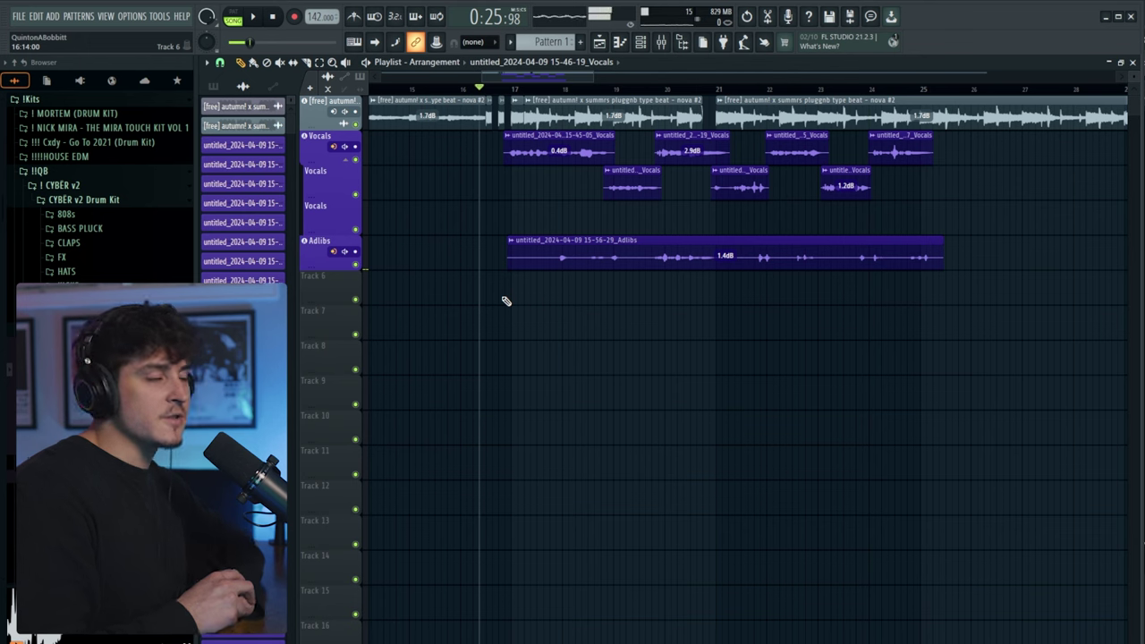
# - Assign the second Vocals mixer track to a new audio track and move that playlist track above Adlibs
pyautogui.click(660, 43)
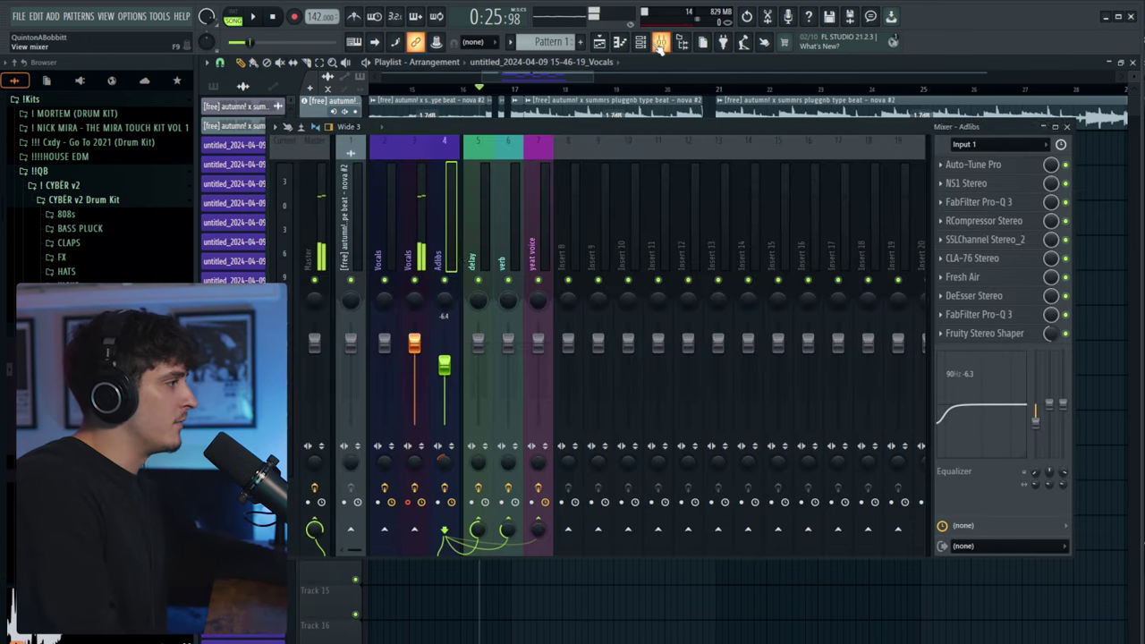
pyautogui.rightClick(429, 258)
pyautogui.click(456, 188)
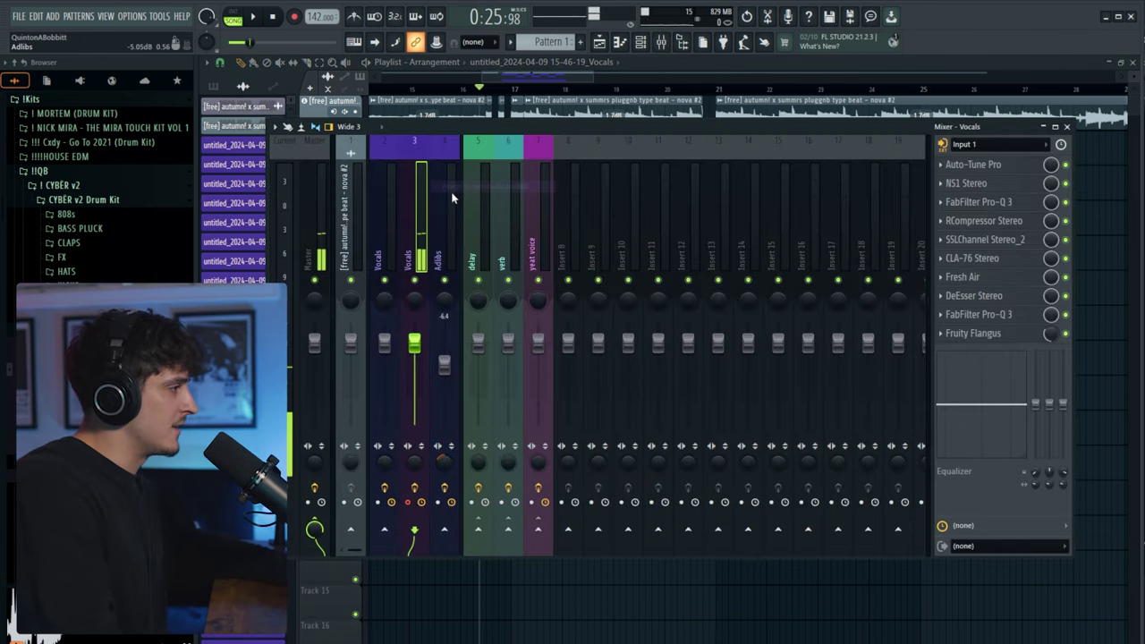
pyautogui.press('F9')
pyautogui.rightClick(313, 270)
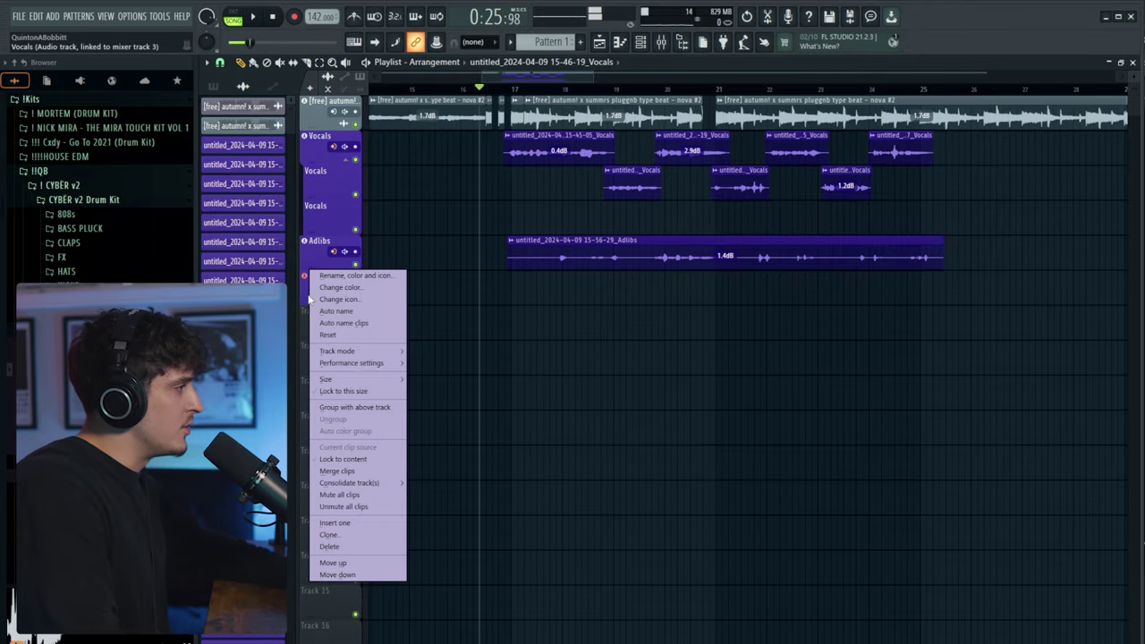
pyautogui.click(323, 250)
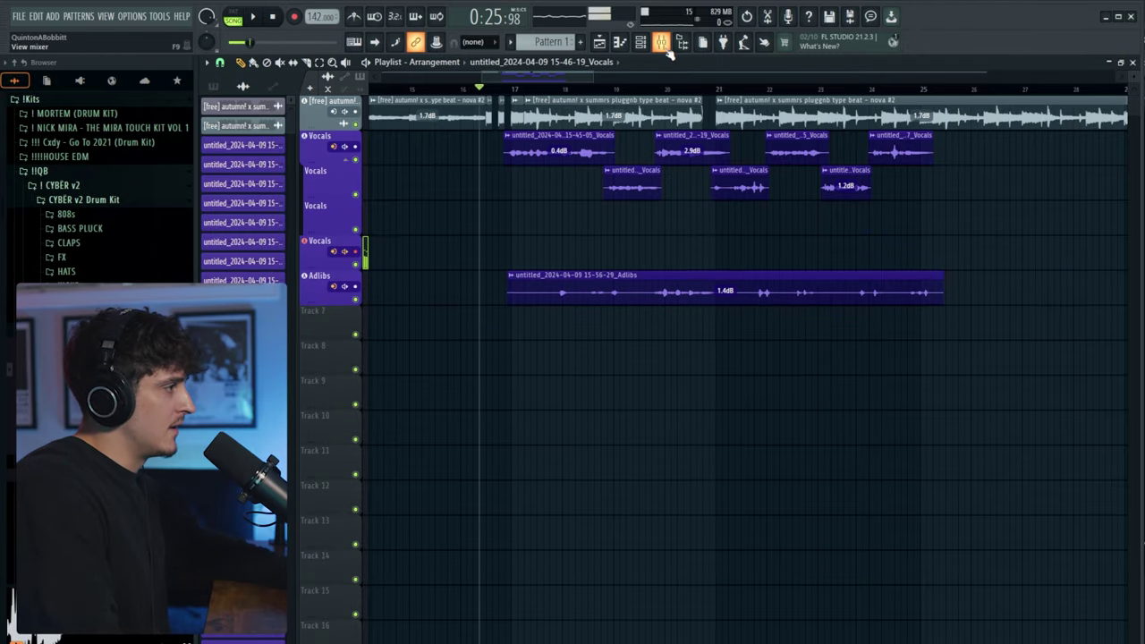
# - Lower the second Vocals mixer track's fader to -7.2 dB for the doubled vocals
pyautogui.click(210, 63)
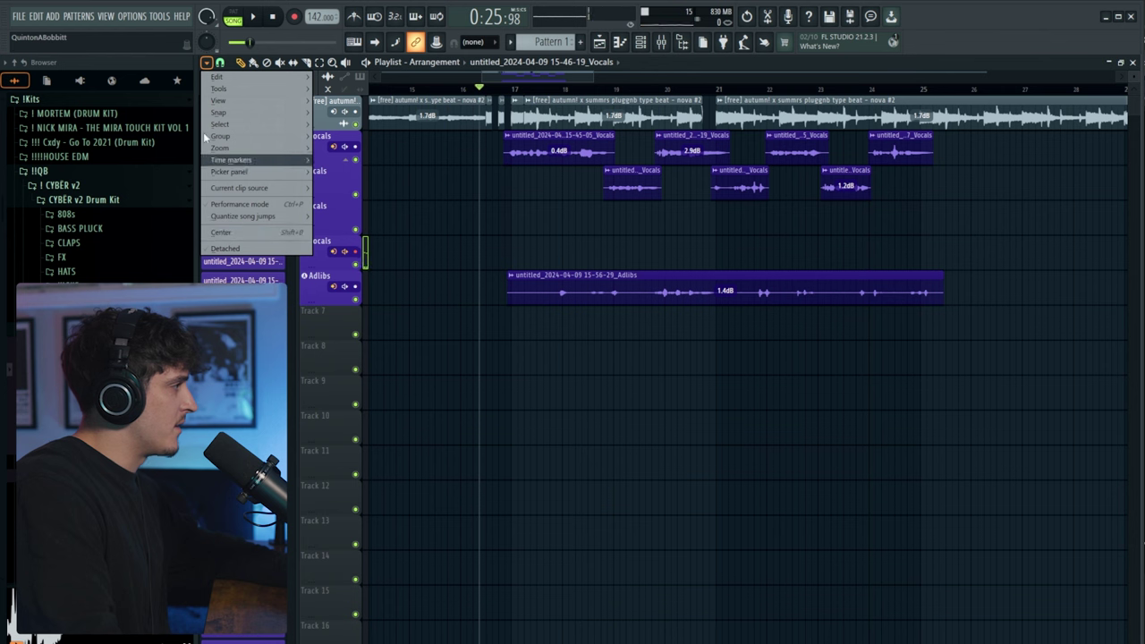
pyautogui.click(680, 106)
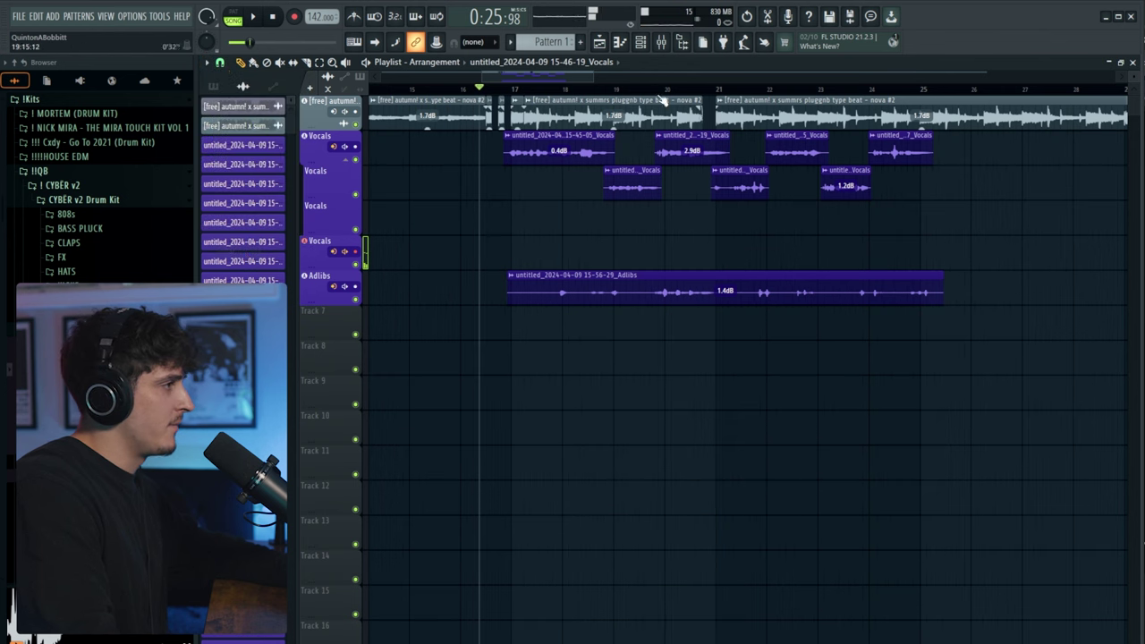
pyautogui.press('F9')
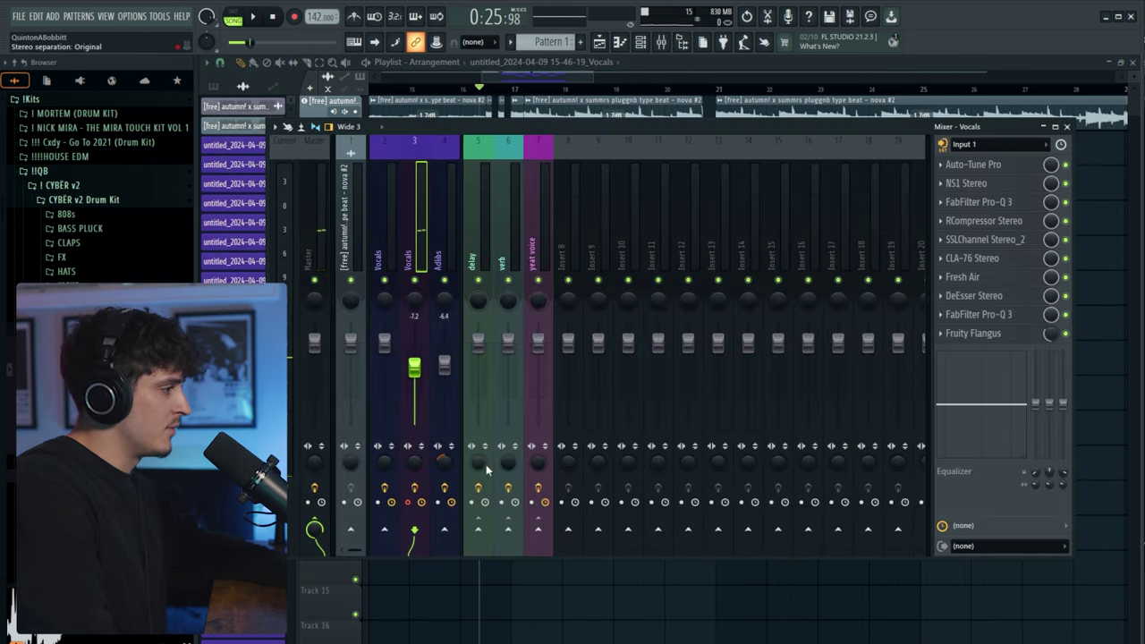
pyautogui.moveTo(508, 462); pyautogui.dragTo(508, 447)
pyautogui.rightClick(508, 461)
pyautogui.click(414, 403)
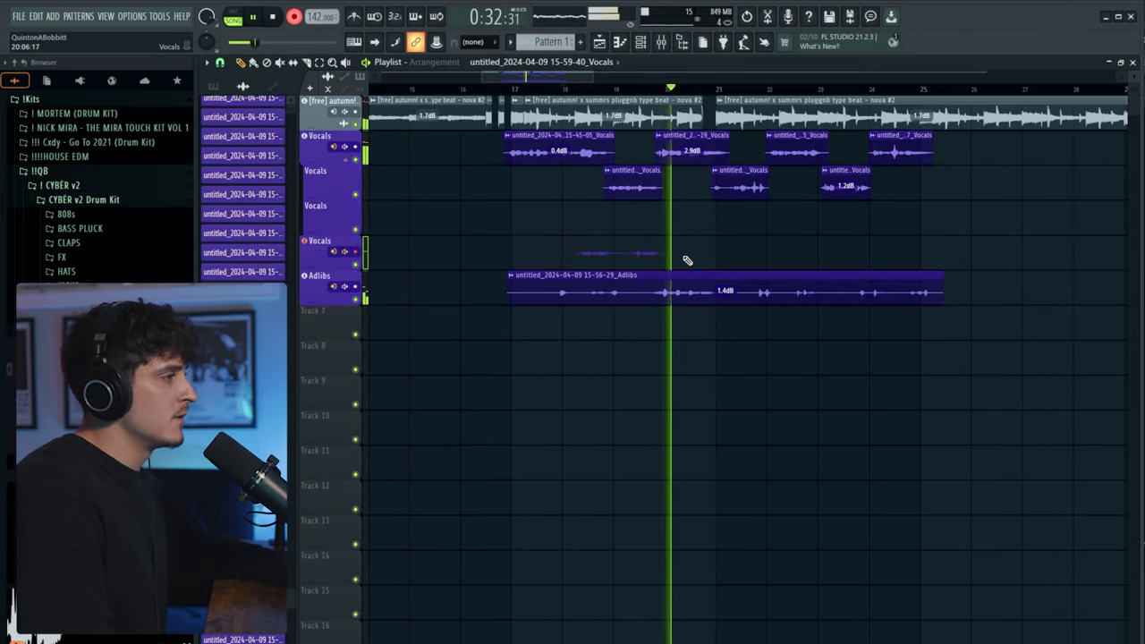
# - Record a doubled vocal take from about bar 18 to bar 21 on the lower Vocals track and play it back
pyautogui.press('space')
pyautogui.press('space')
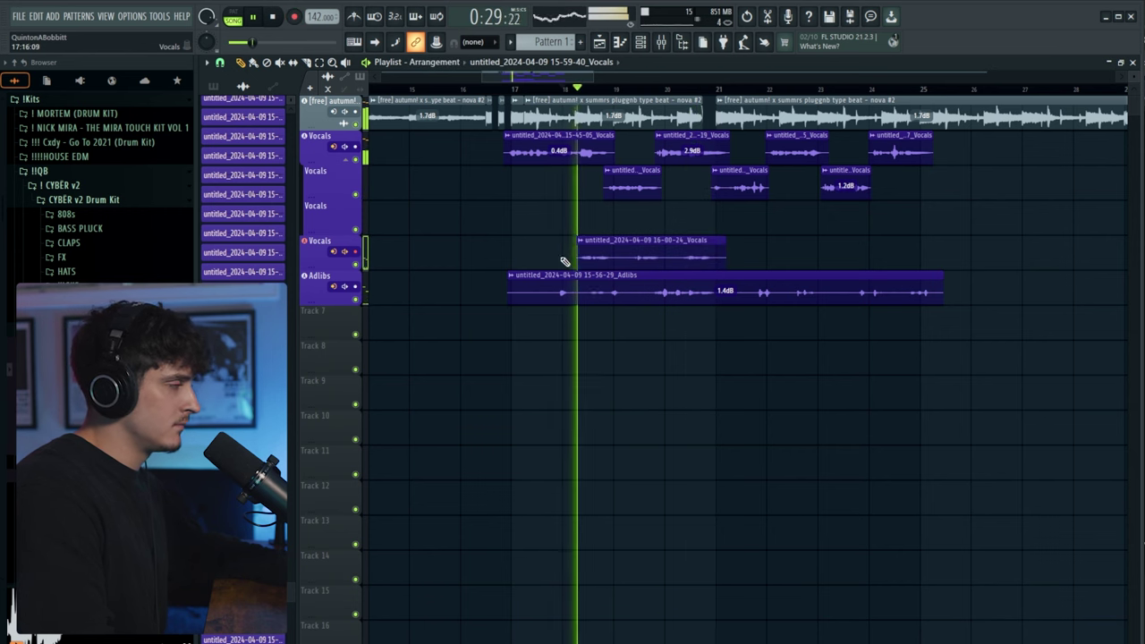
pyautogui.click(659, 44)
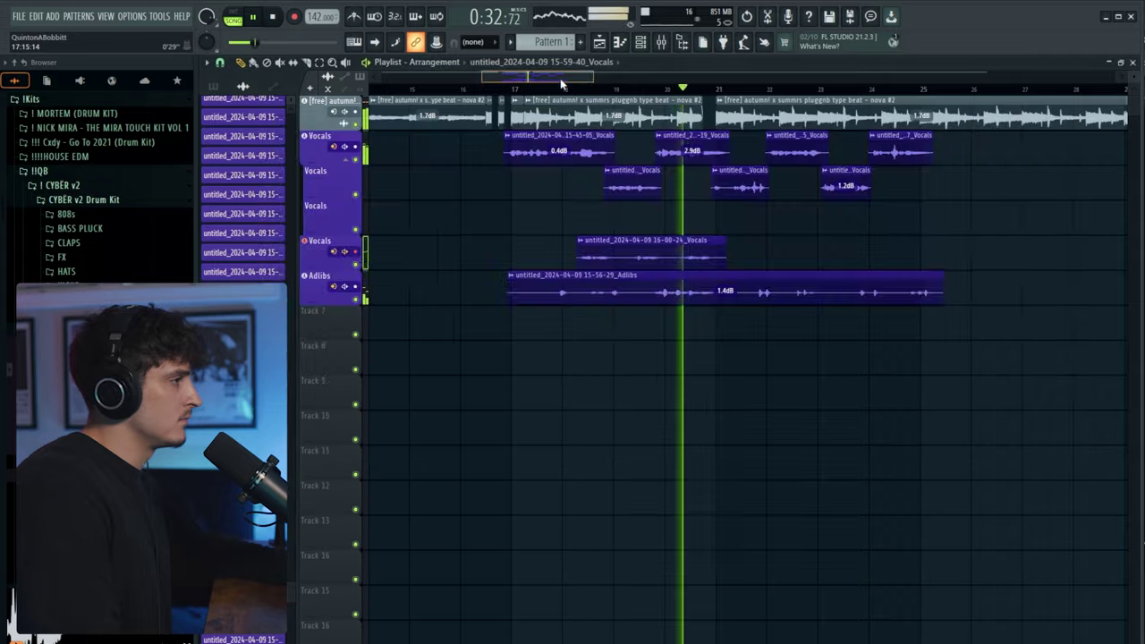
pyautogui.click(660, 44)
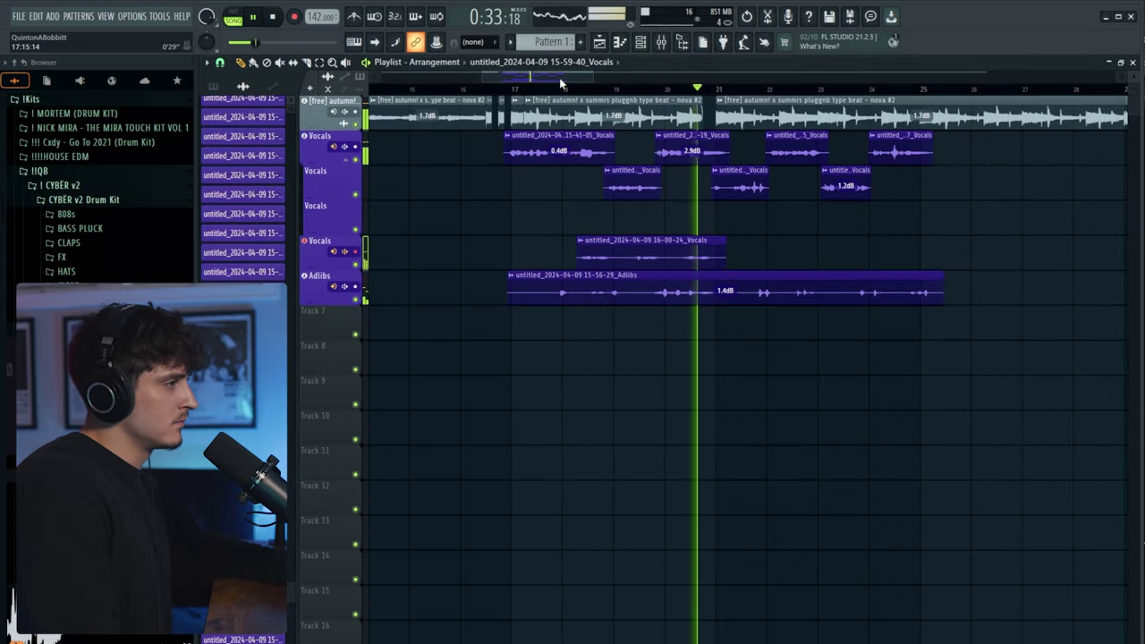
# - Record further short doubles on the lower Vocals track from about bar 21 to bar 25
pyautogui.click(718, 91)
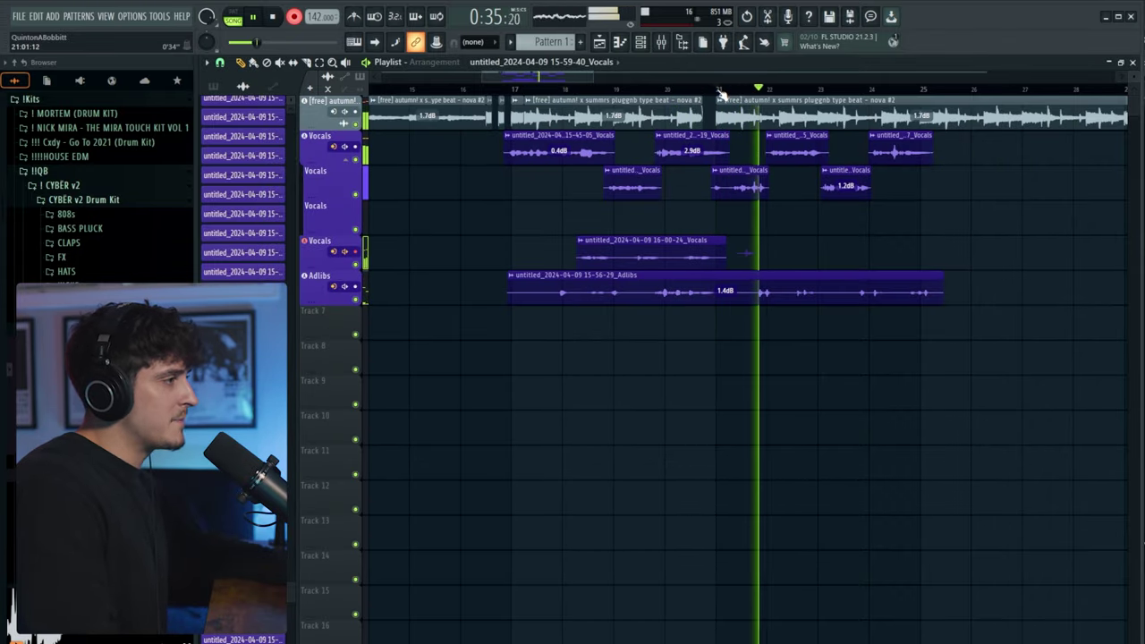
pyautogui.click(721, 93)
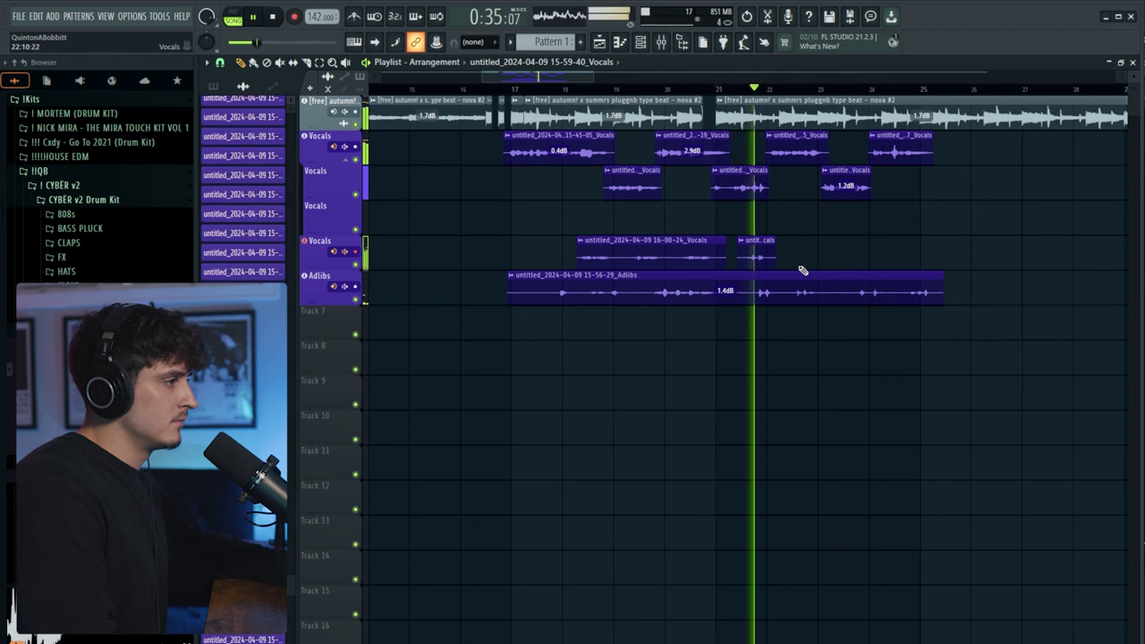
pyautogui.press('F9')
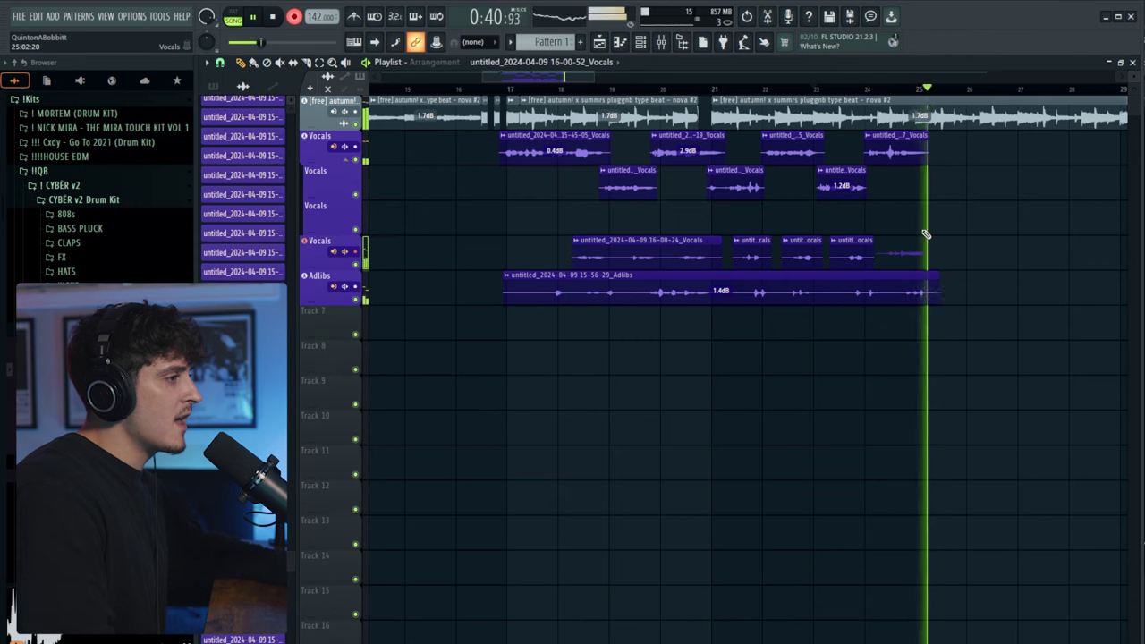
pyautogui.press('space')
# - Record new lead vocal takes on the upper Vocals tracks from about bar 25 to bar 33
pyautogui.scroll(-3, 740, 94)
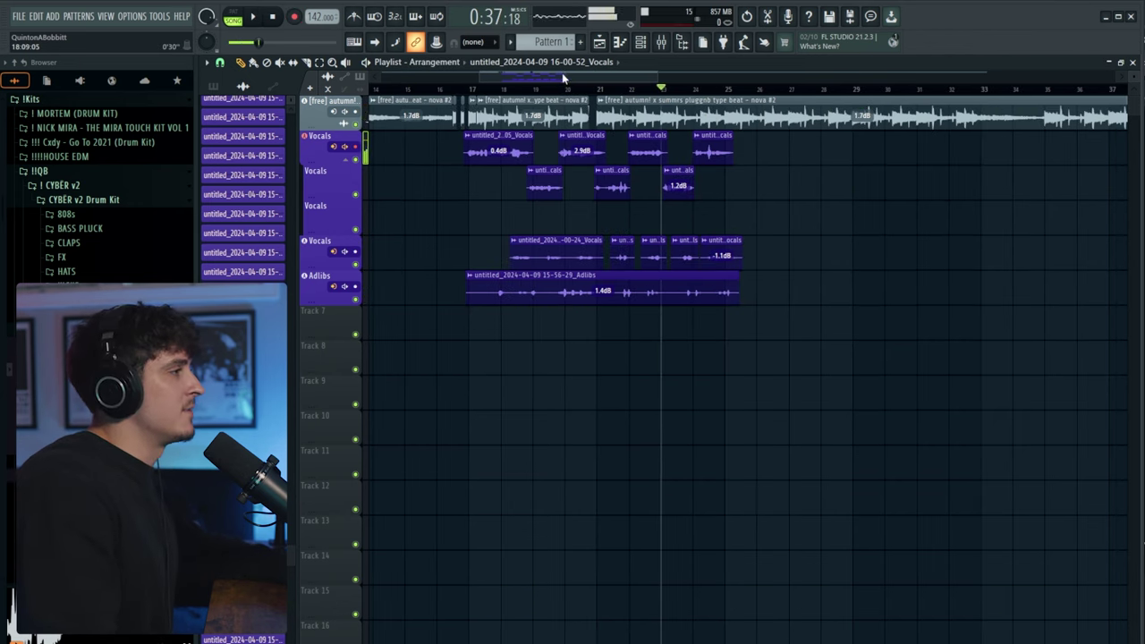
pyautogui.press('space')
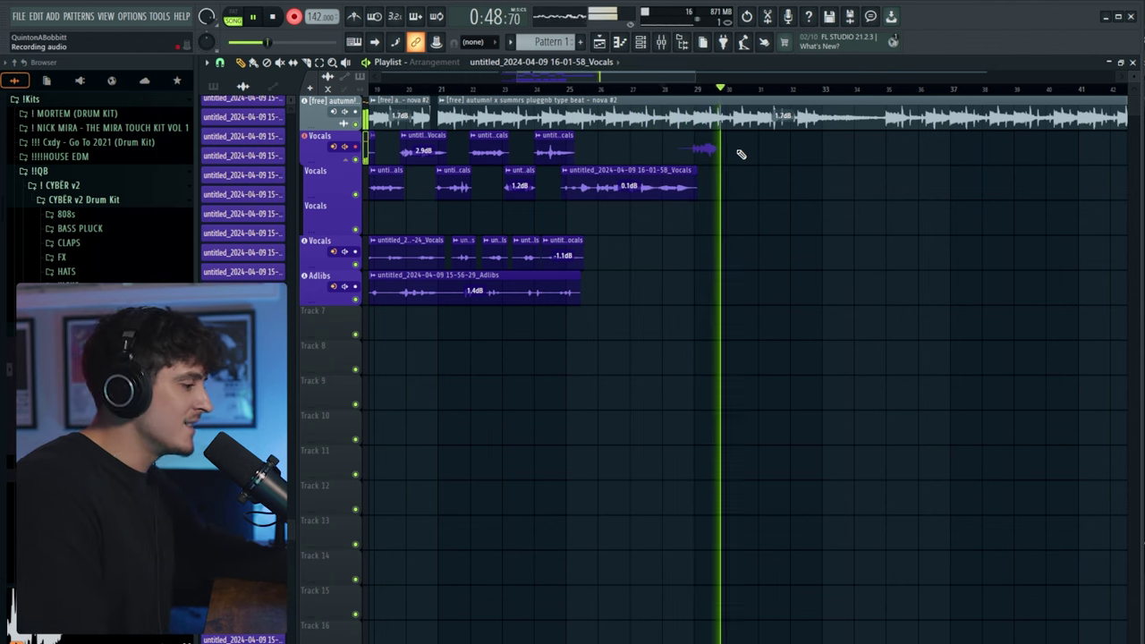
pyautogui.scroll(3, 822, 185)
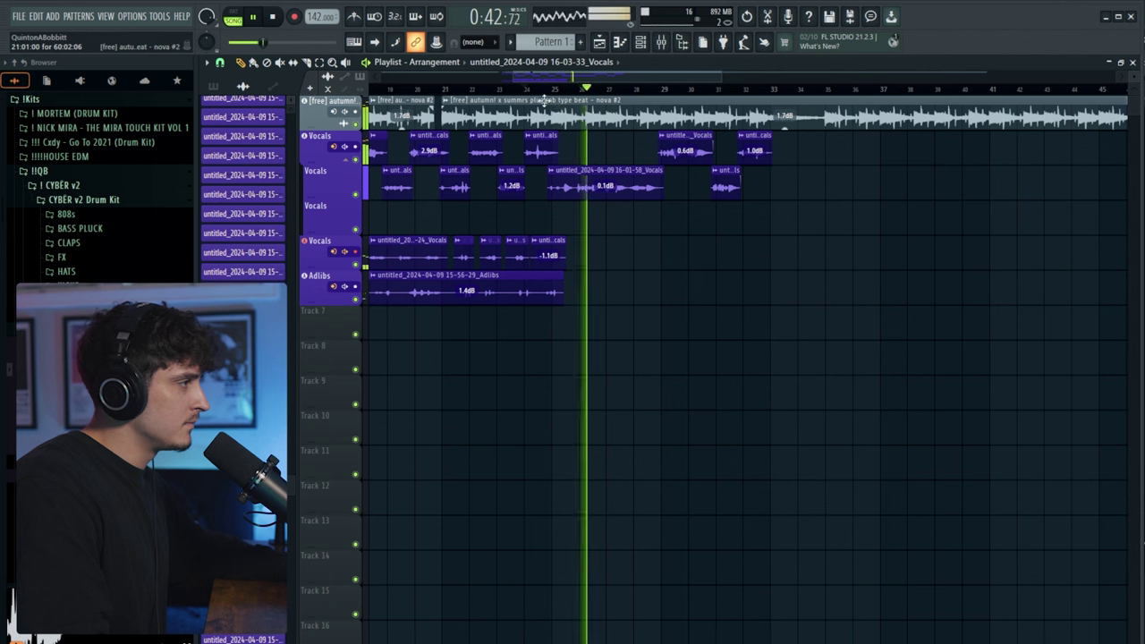
# - Record doubles on the lower Vocals track beneath the new lead takes from about bar 25 to bar 32
pyautogui.press('r')
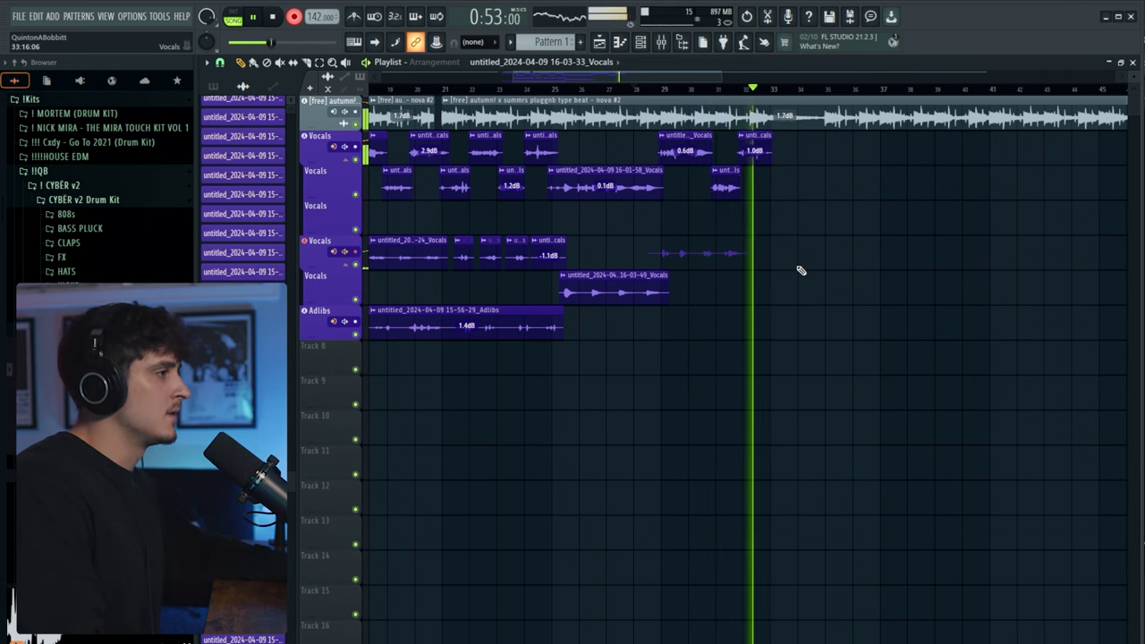
pyautogui.press('space')
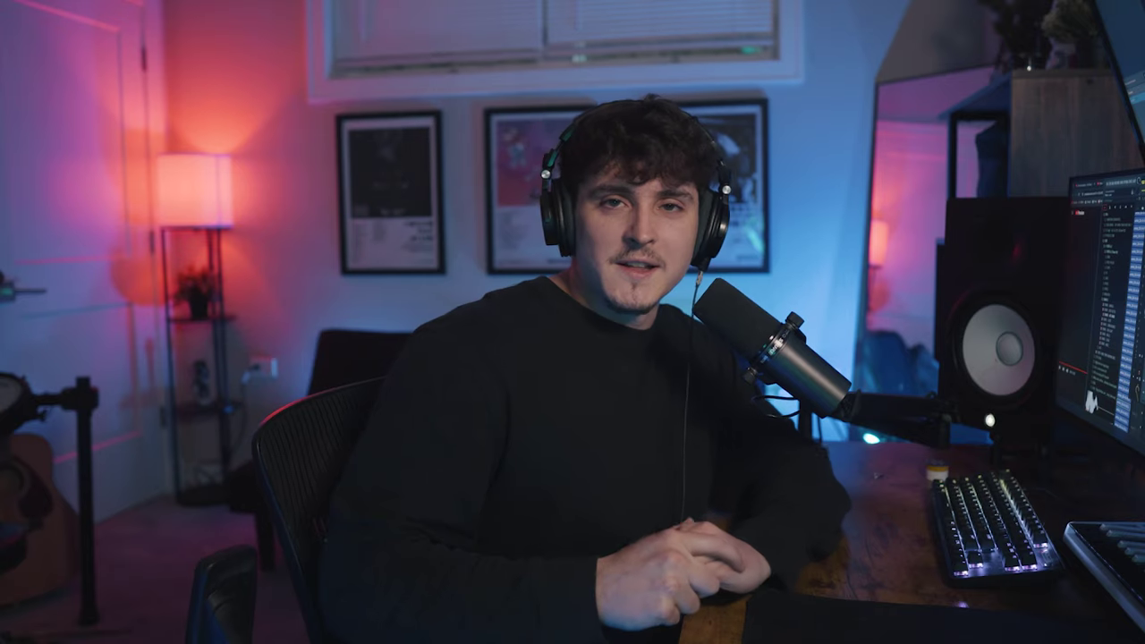